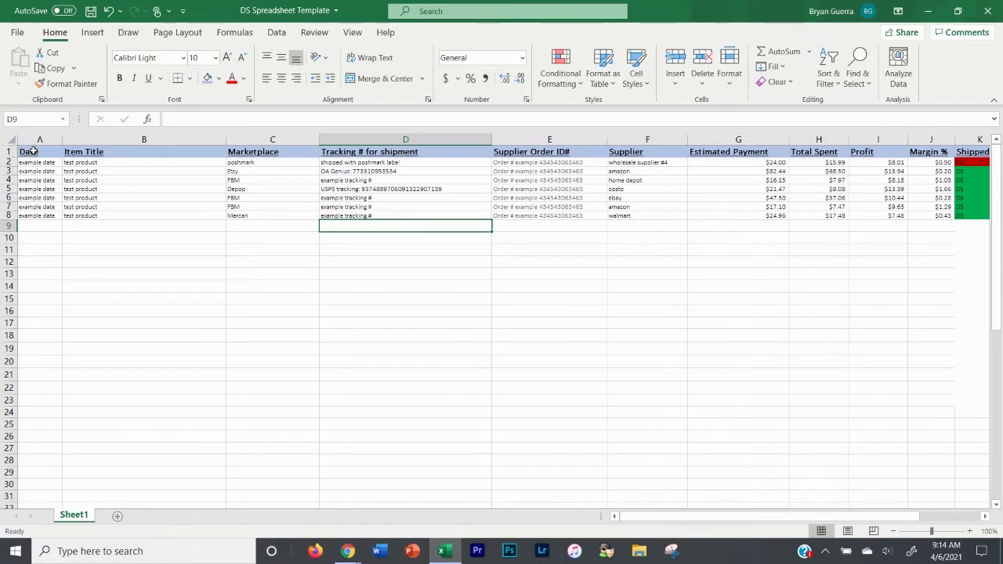
scroll(716, 450, "down", 8)
scroll(693, 420, "up", 8)
left_click(44, 163)
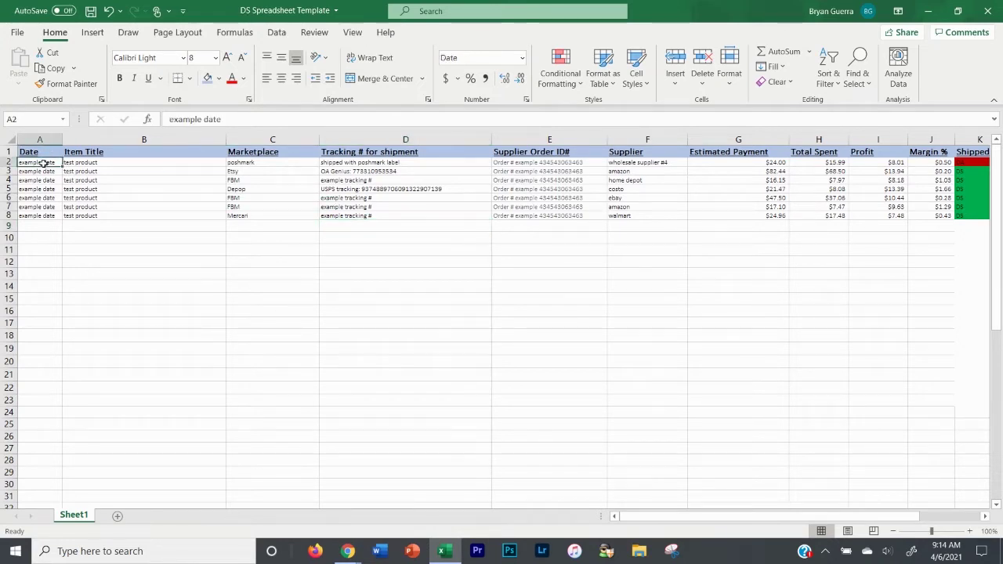
left_click(101, 163)
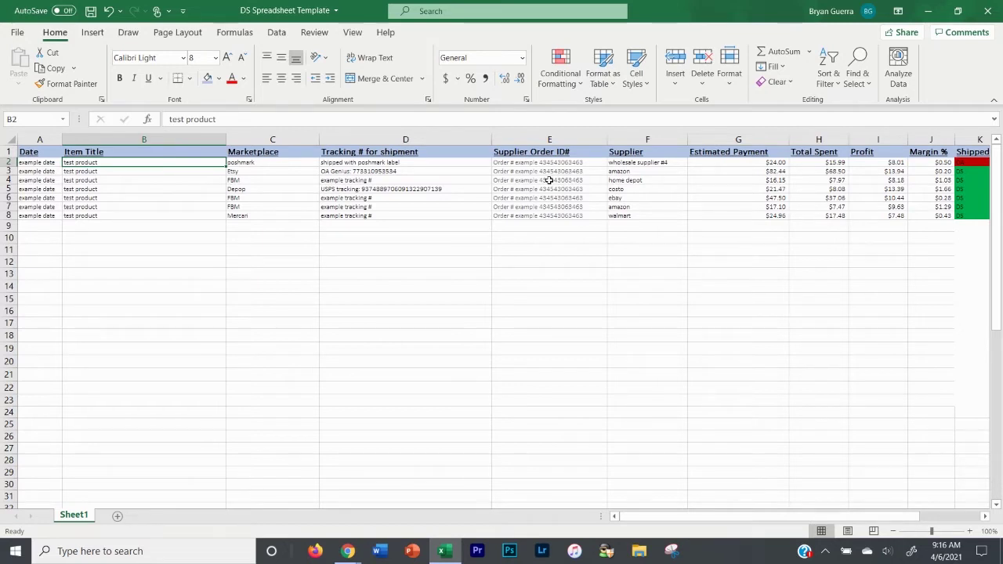
Set the date in row 2 to 4/6/21 and its item title to "sunkist sky wallpaper"
left_click(23, 162)
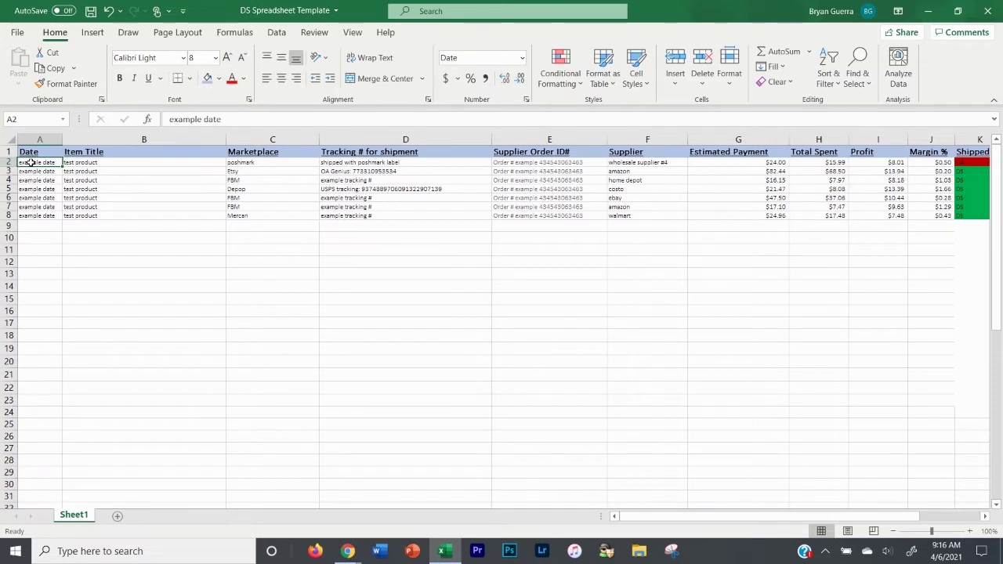
type("4/6/21")
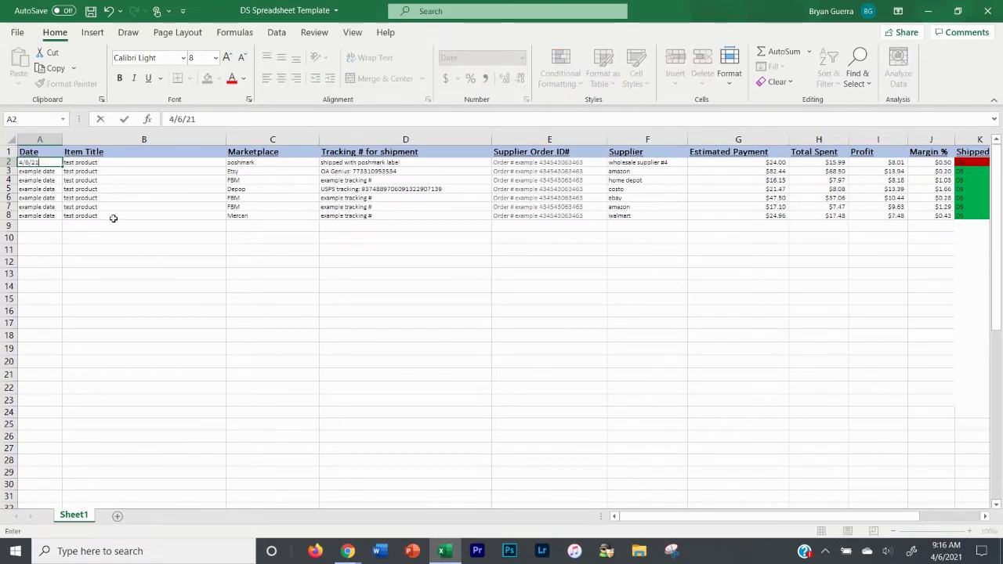
left_click(108, 164)
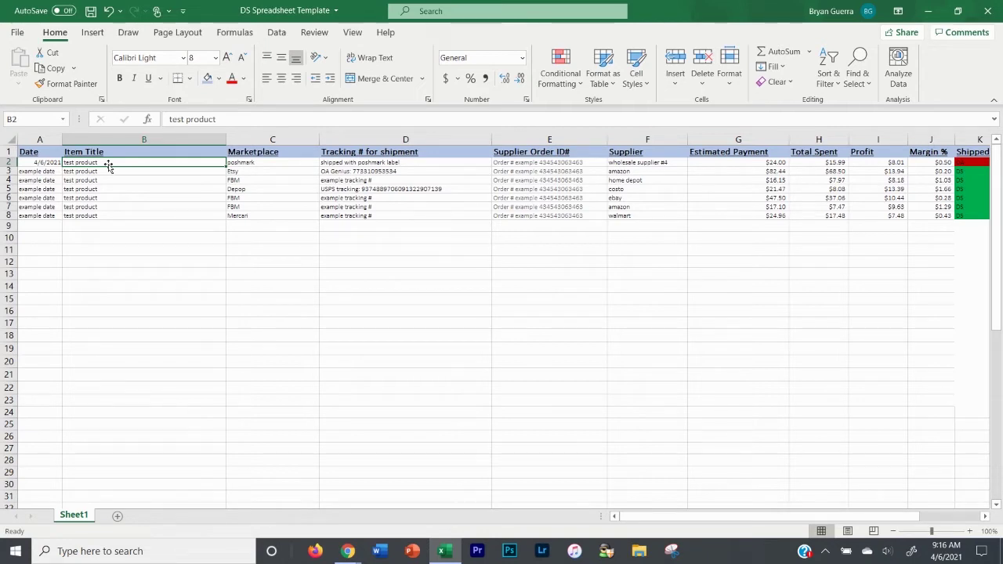
type("sunkist sky wallpaper")
key("Return")
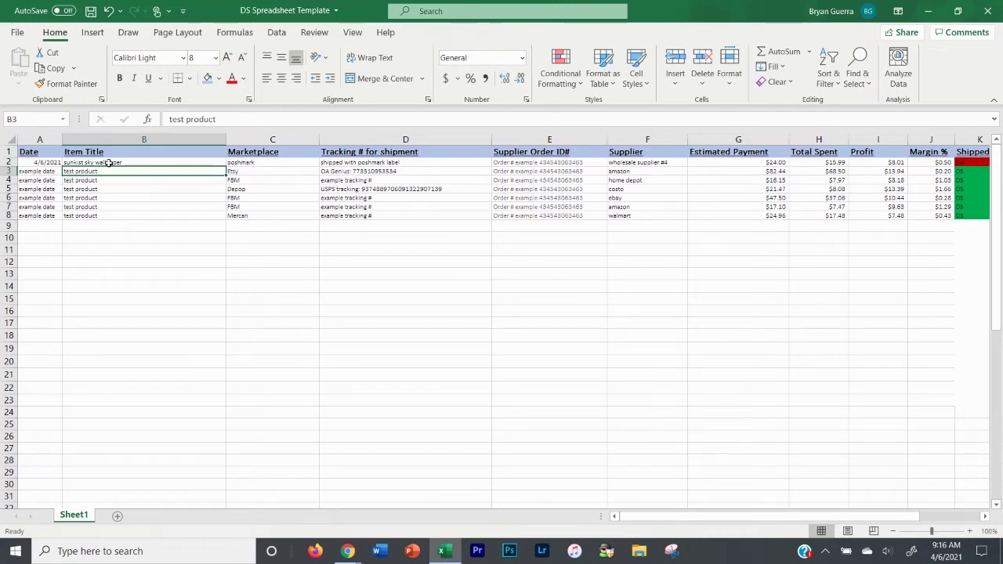
Change the marketplace for the sunkist sky wallpaper order in row 2 to FBM
left_click(235, 163)
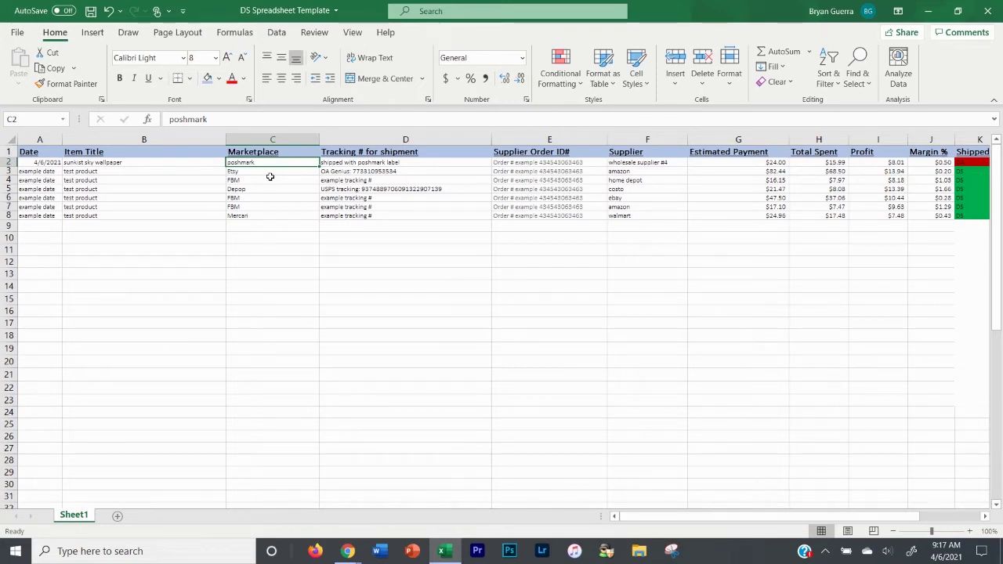
type("FBM")
left_click(269, 179)
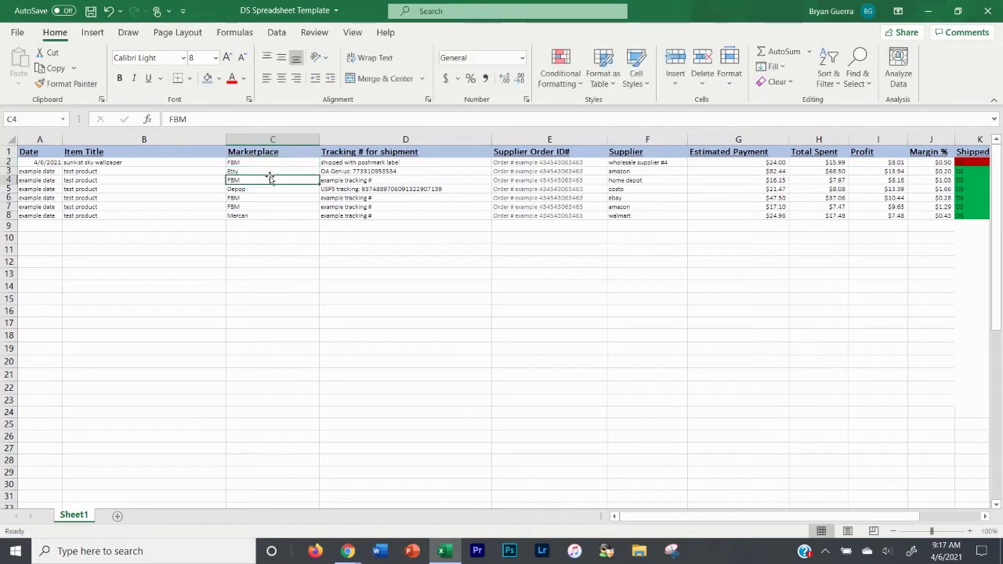
left_click(258, 191)
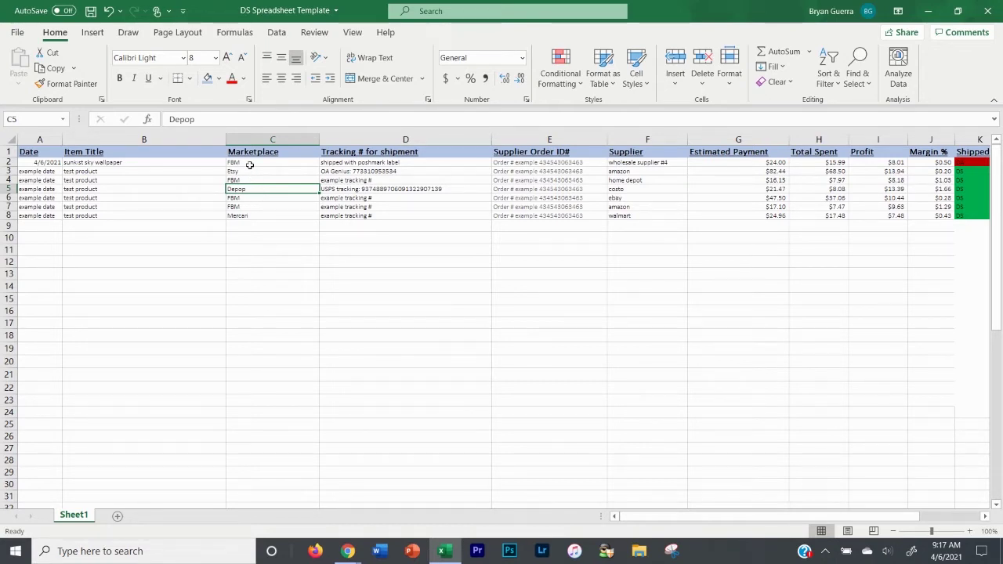
left_click(257, 141)
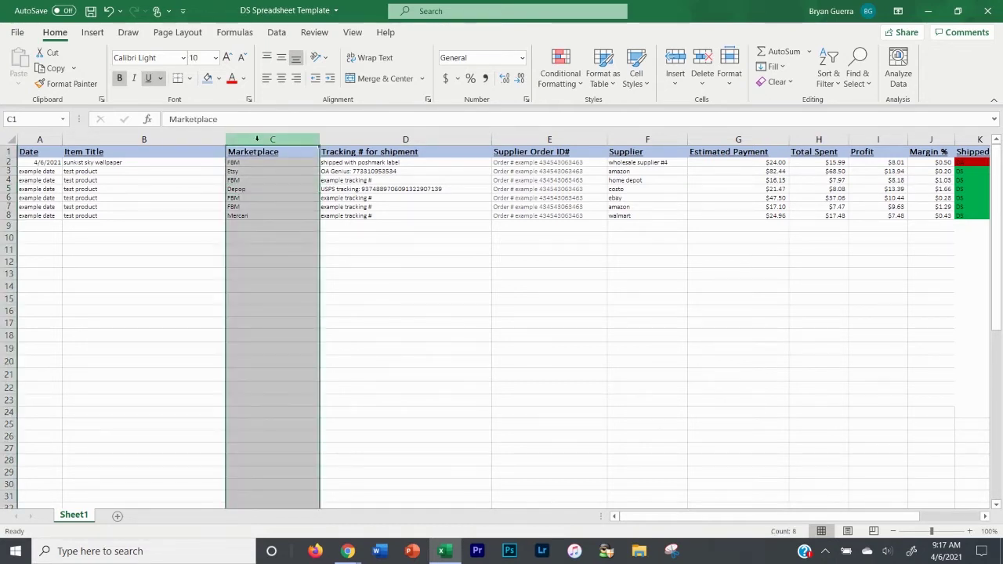
right_click(258, 143)
key("Escape")
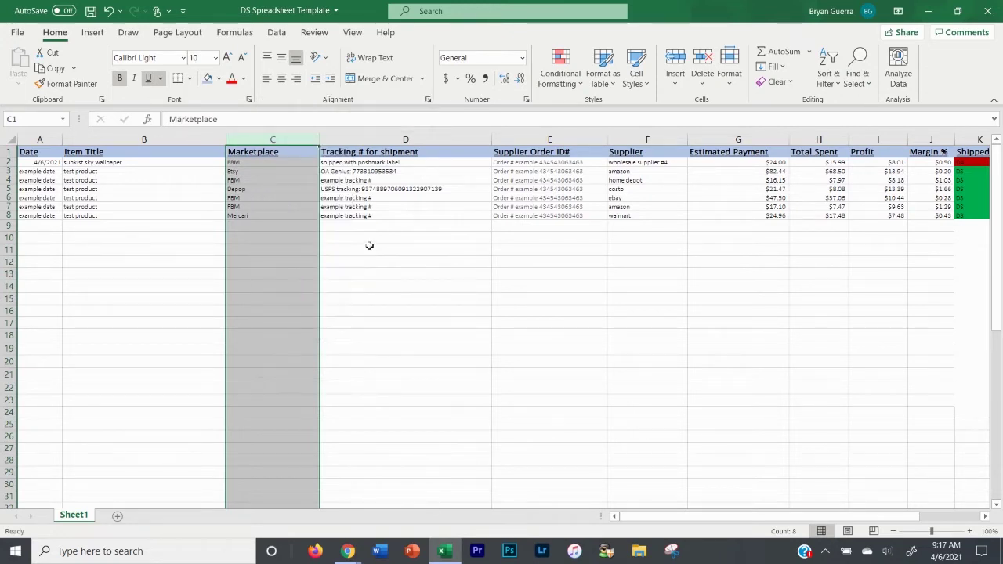
left_click(262, 171)
left_click(260, 163)
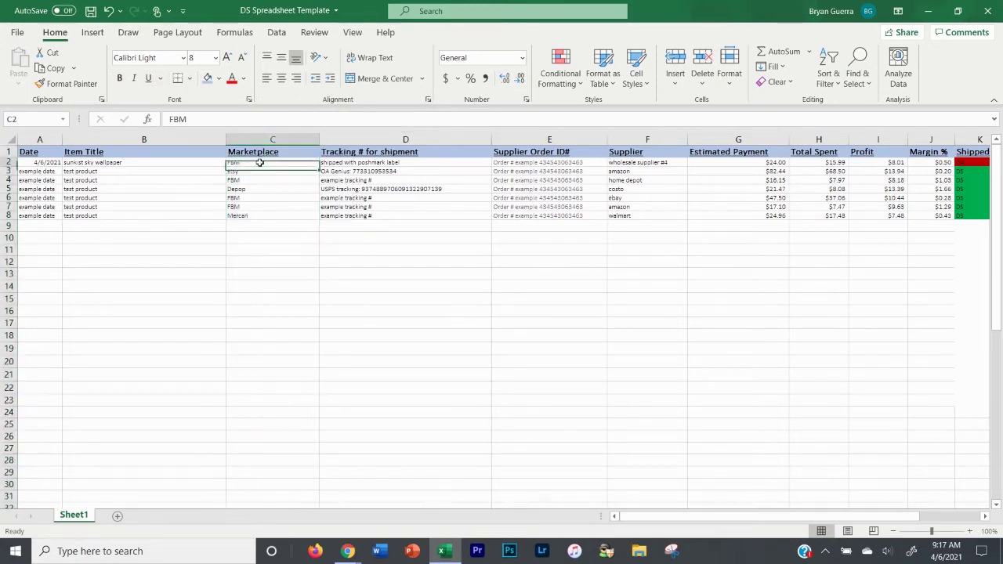
Try entering FBM as the marketplace in empty cell C9 and clear the entry again
left_click(259, 227)
type("F")
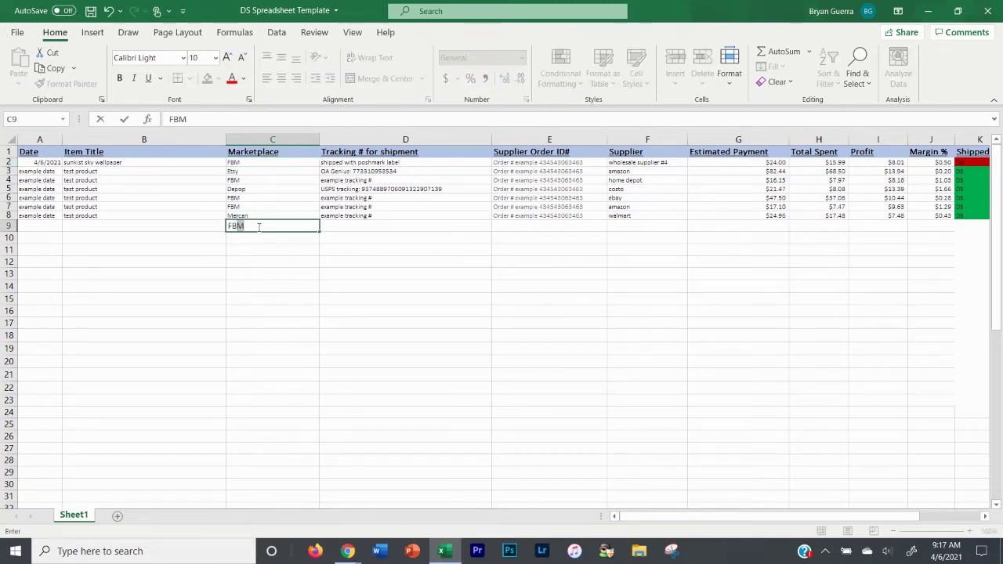
key("Return")
left_click(253, 225)
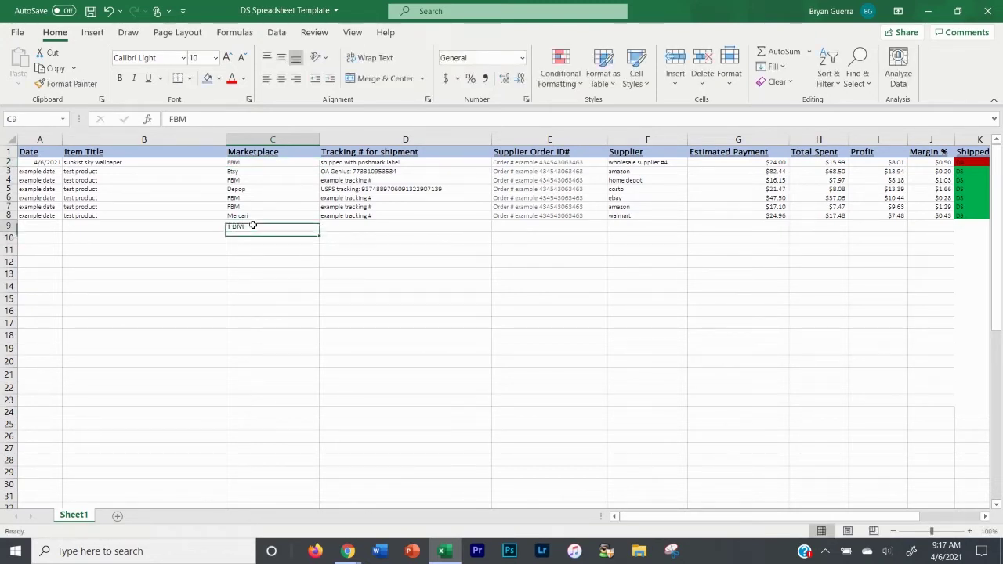
key("Delete")
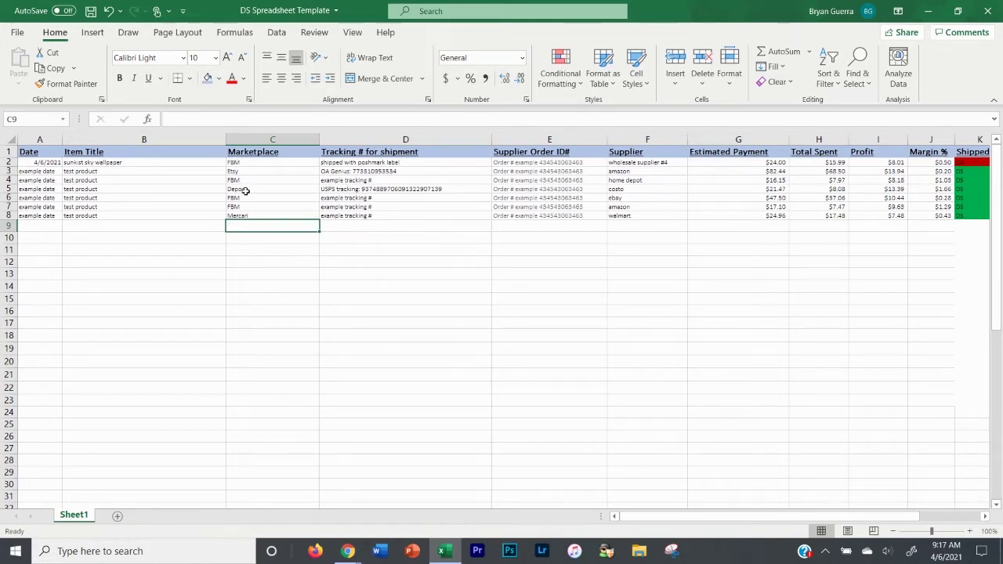
Clear the shipment tracking entries in rows 2, 5, 6 and 7 (cells D2, D5, D6 and D7)
left_click(343, 163)
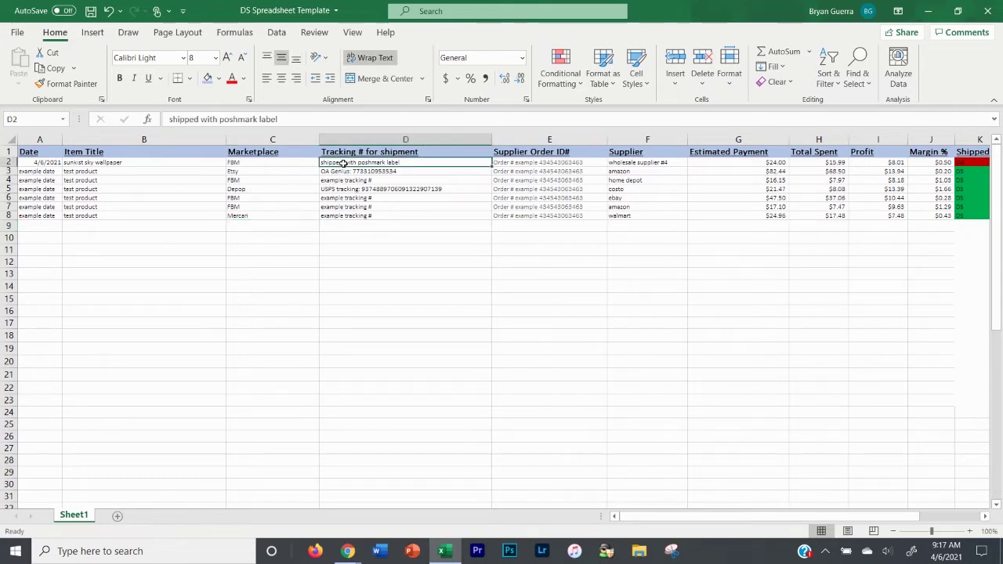
key("Delete")
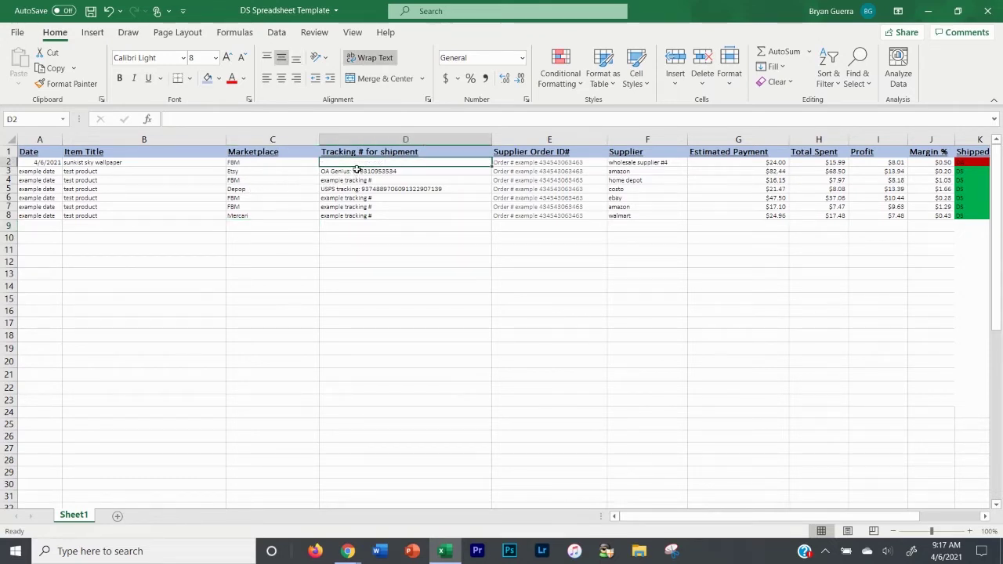
left_click(351, 189)
key("Delete")
left_click(359, 197)
key("Delete")
left_click(357, 207)
key("Delete")
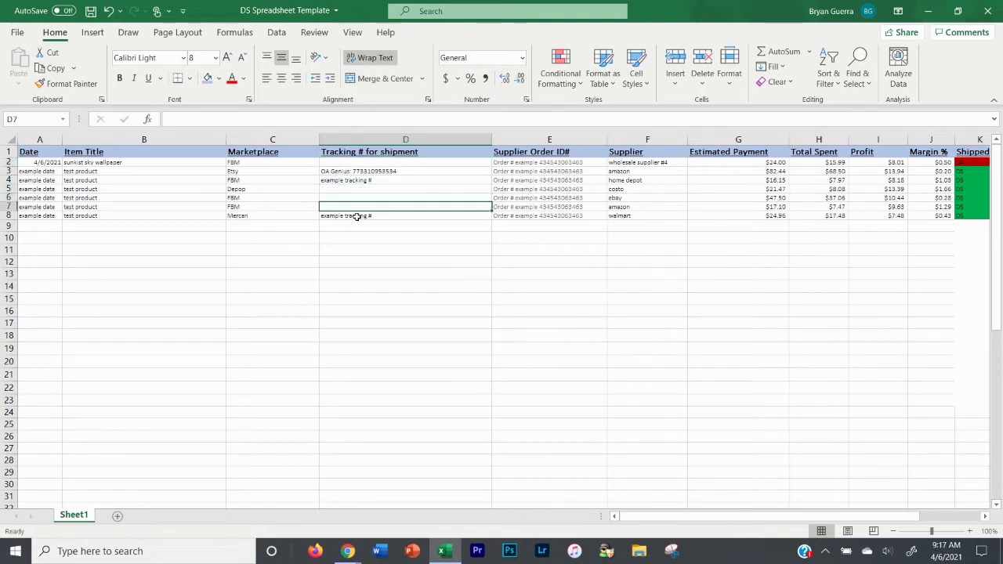
Review the tracking, supplier order ID, supplier, estimated payment, total spent, profit and shipped columns of the order rows
left_click(356, 235)
left_click(351, 163)
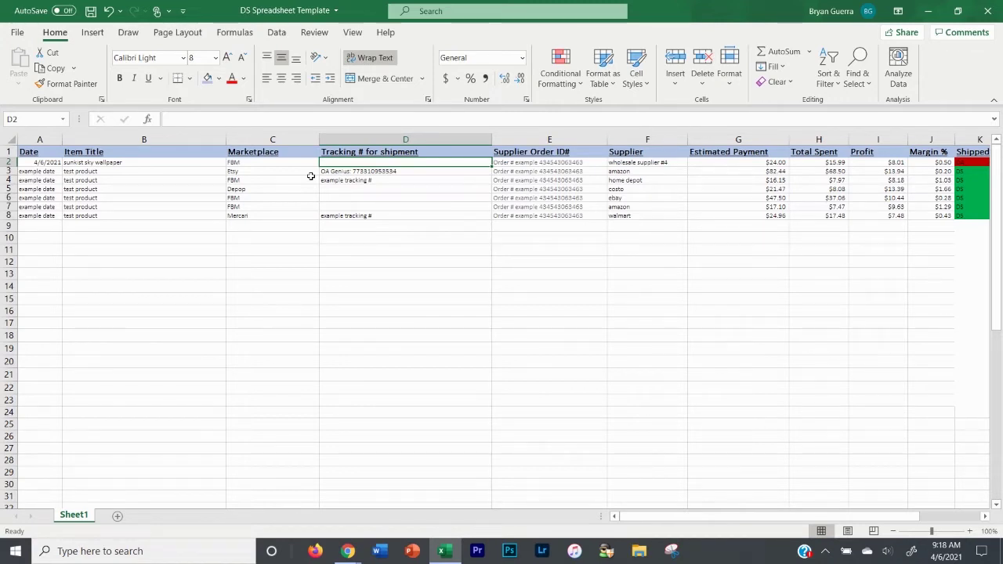
left_click(339, 197)
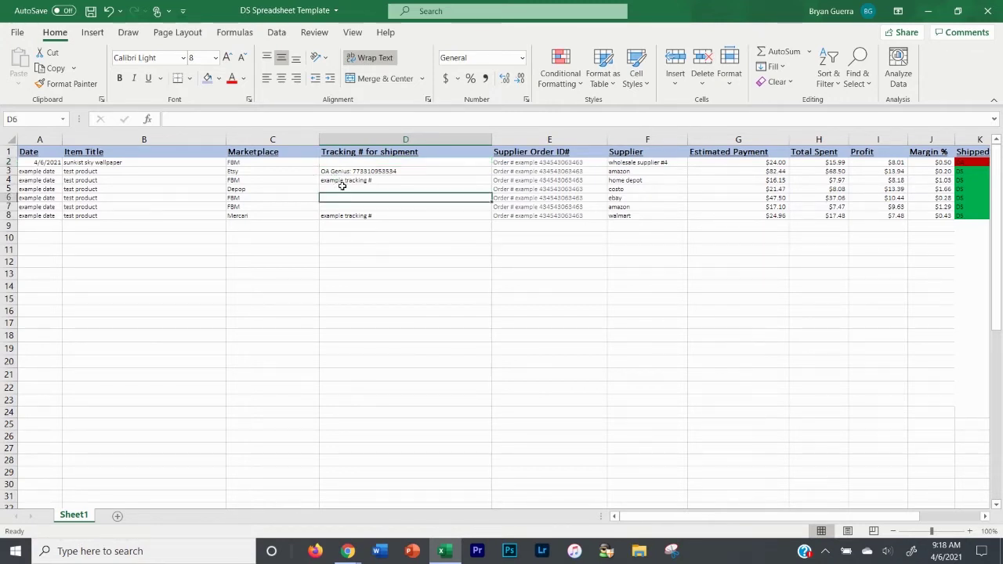
left_click(499, 164)
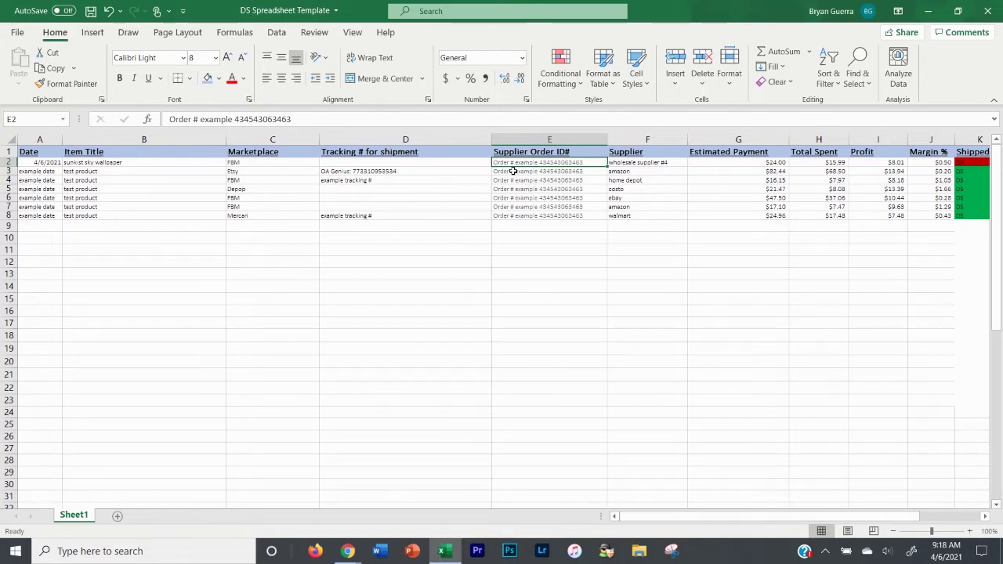
left_click(513, 172)
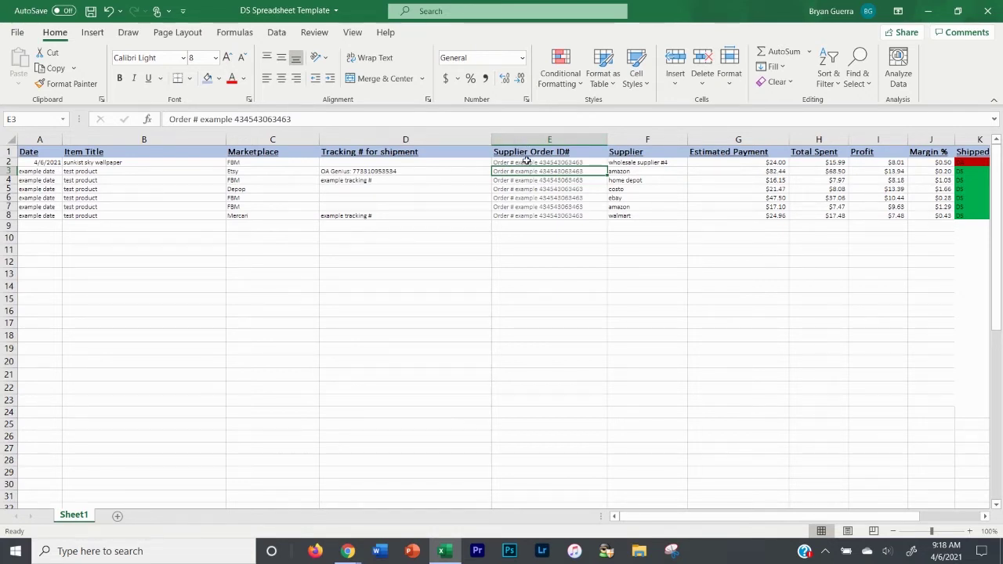
left_click(527, 162)
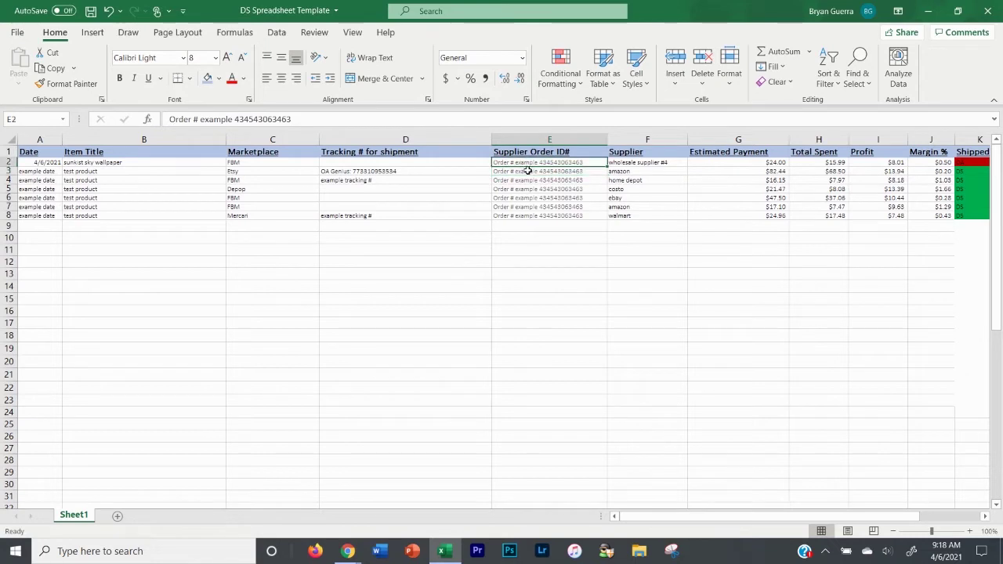
left_click(615, 162)
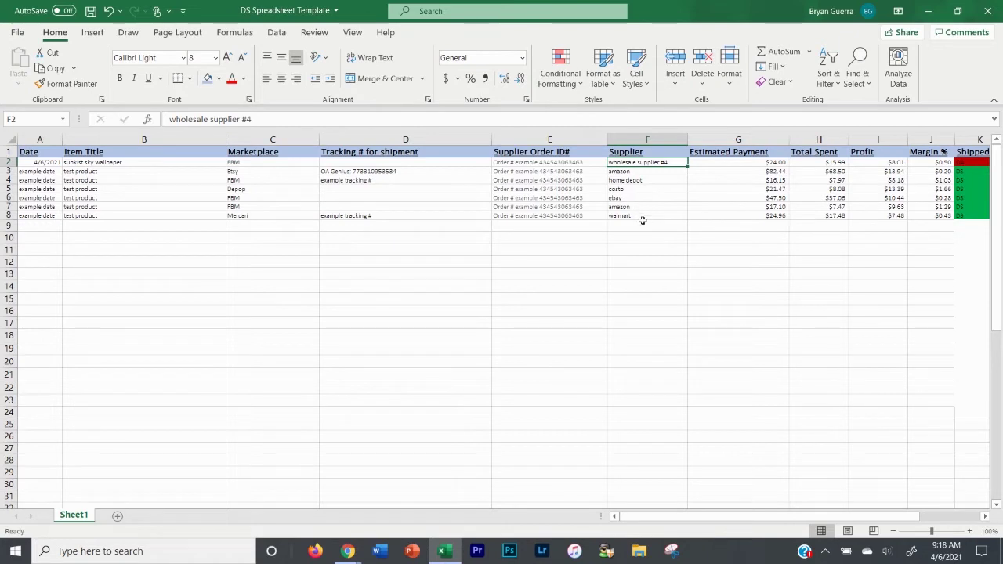
left_click(703, 162)
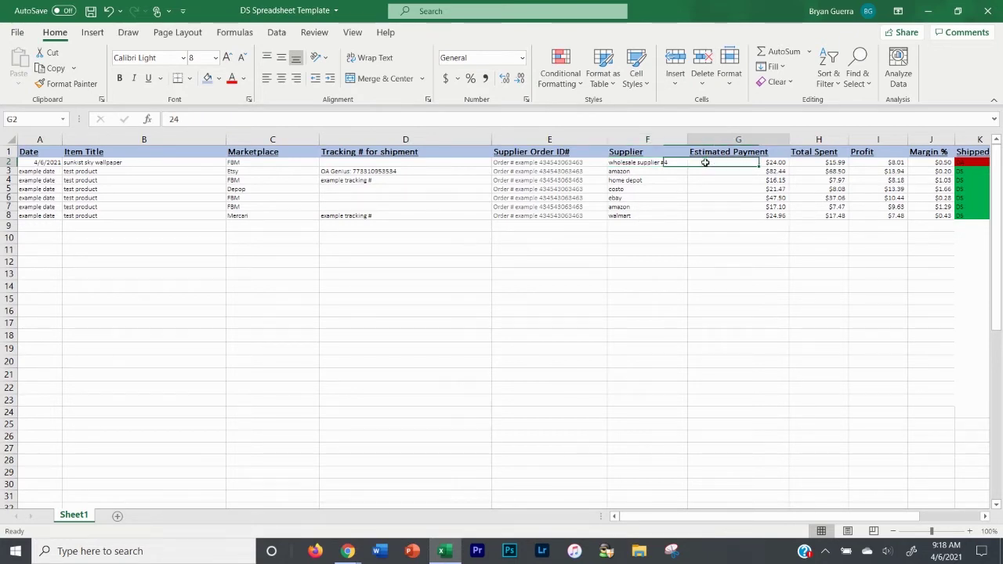
left_click(808, 164)
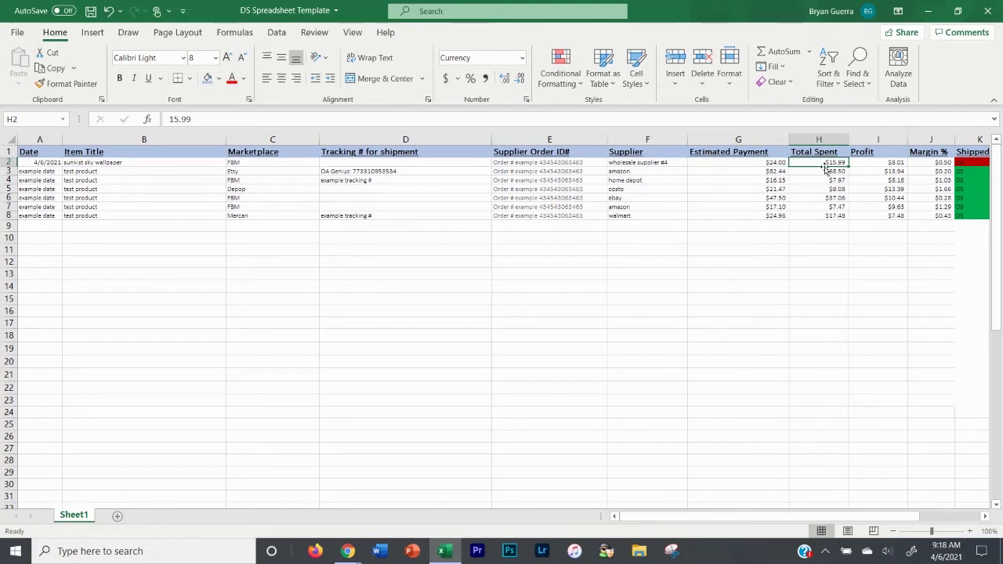
left_click(876, 140)
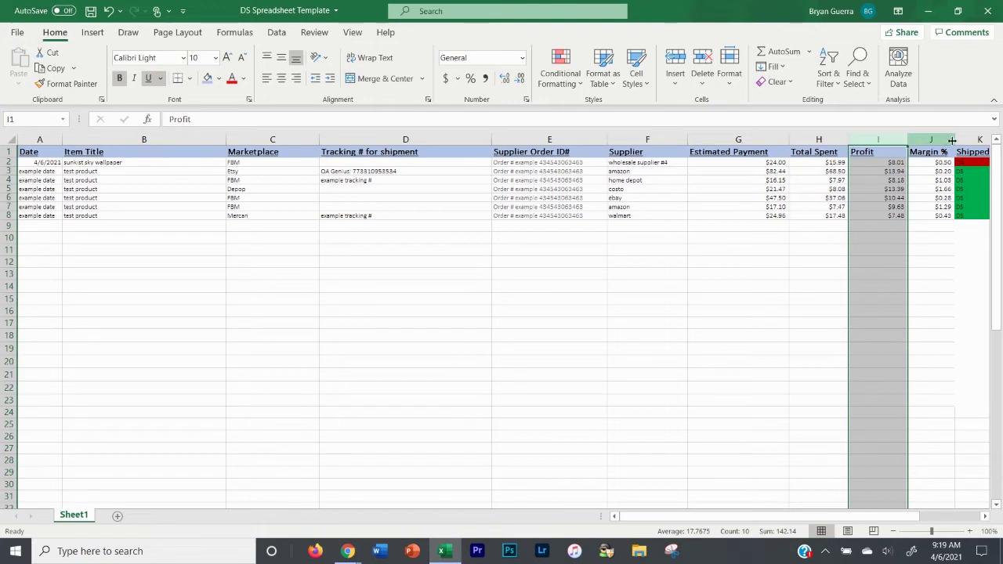
left_click(976, 139)
left_click(971, 226)
left_click_drag(969, 210, 969, 214)
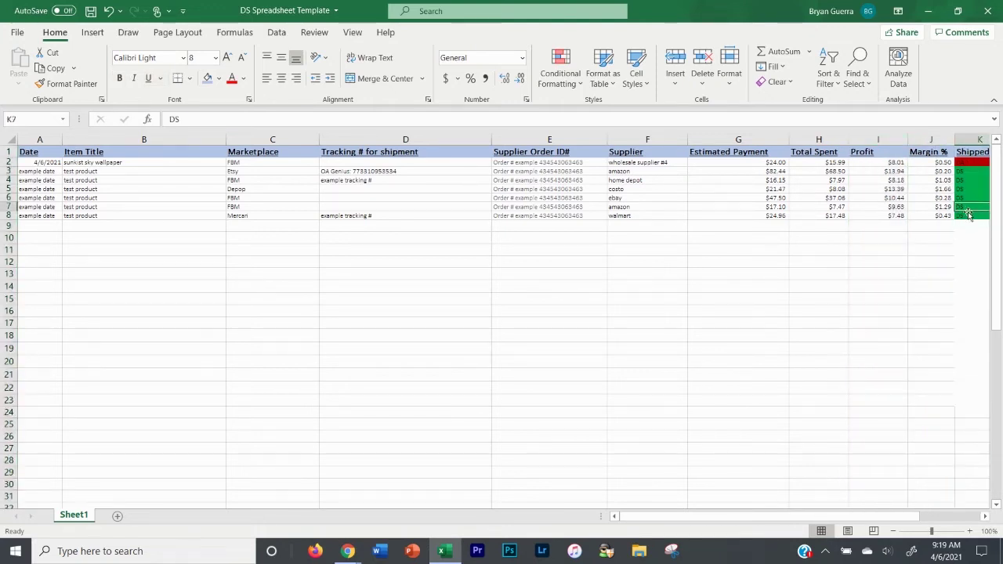
left_click(978, 135)
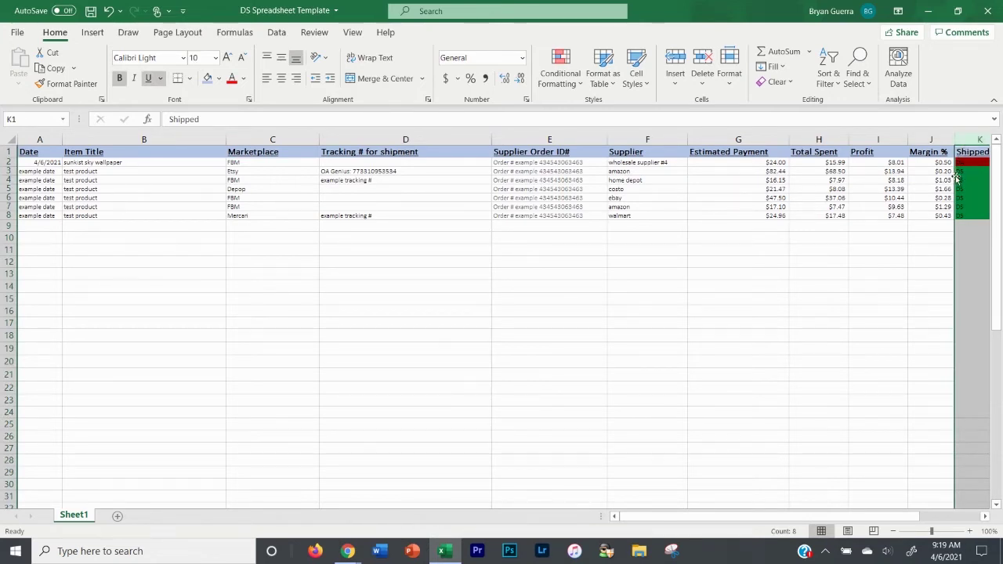
left_click(957, 164)
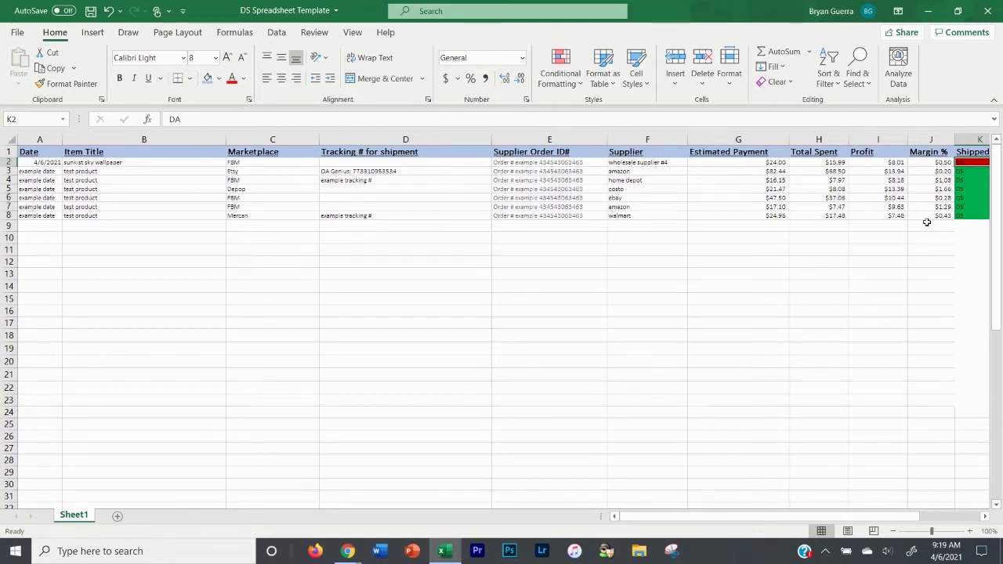
left_click(972, 140)
right_click(971, 142)
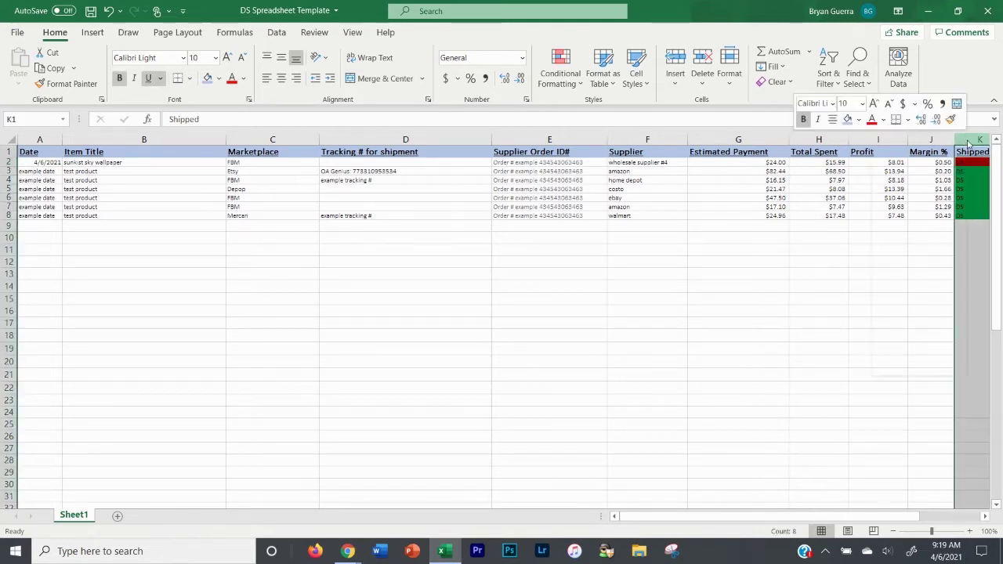
left_click(971, 142)
right_click(977, 144)
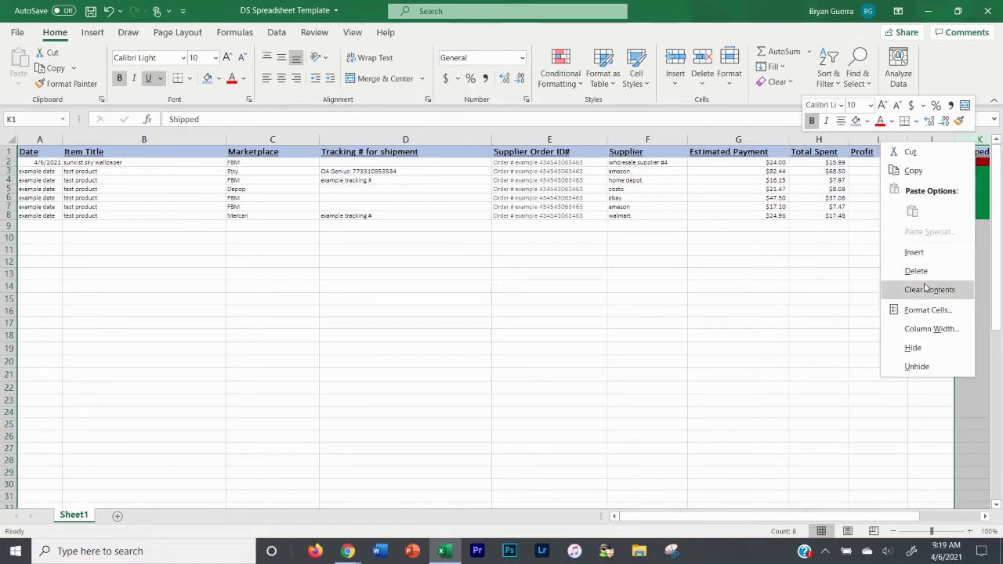
key("Escape")
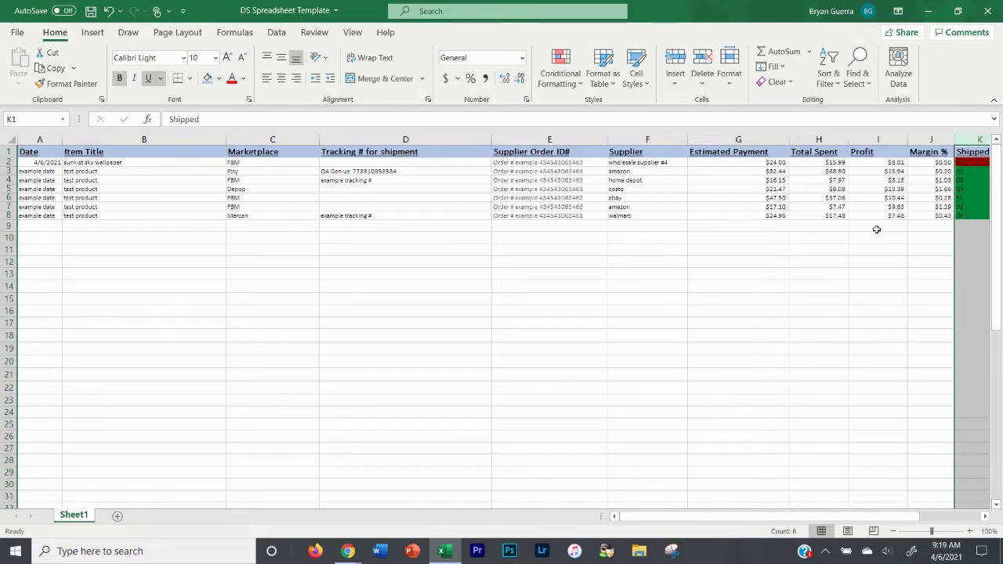
Change the fill color of the Shipped cell K2 for the sunkist sky wallpaper order from red to standard green
left_click(937, 225)
left_click(964, 162)
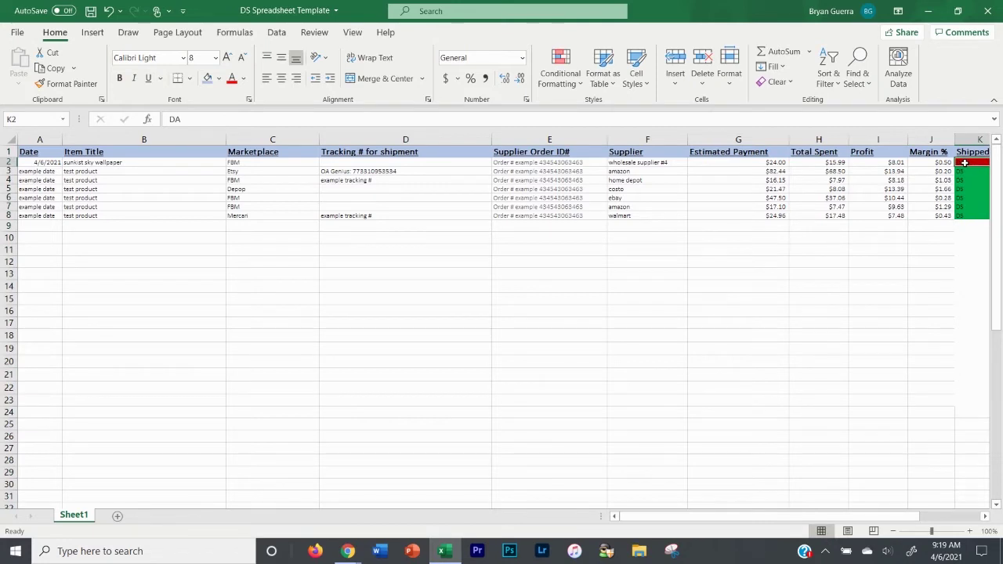
left_click(219, 79)
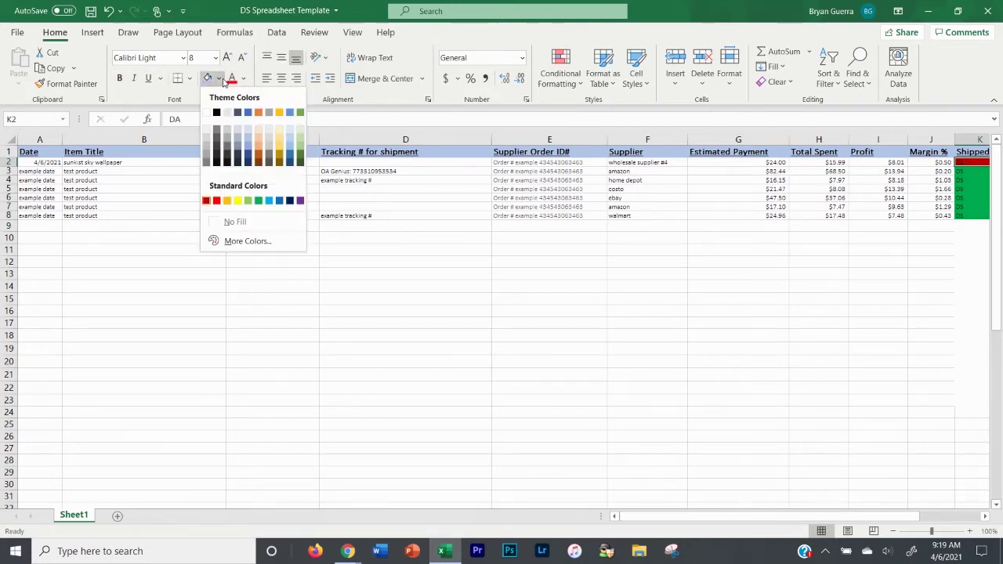
left_click(259, 200)
scroll(439, 235, "right", 4)
left_click(605, 263)
left_click(491, 163)
left_click_drag(708, 515, 639, 515)
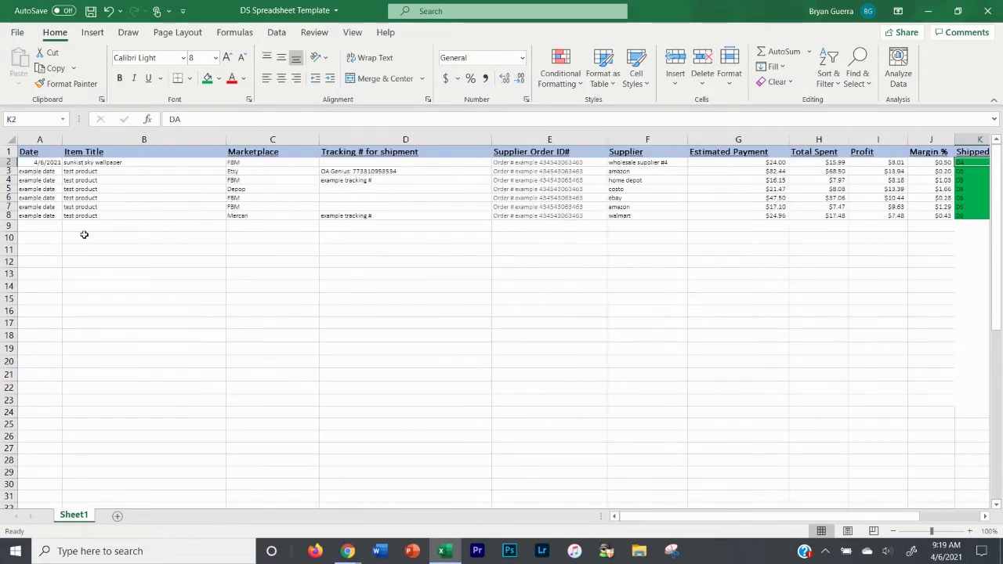
Review the date, item title and marketplace entries of the upper order rows and the empty cells of row 9
left_click(82, 227)
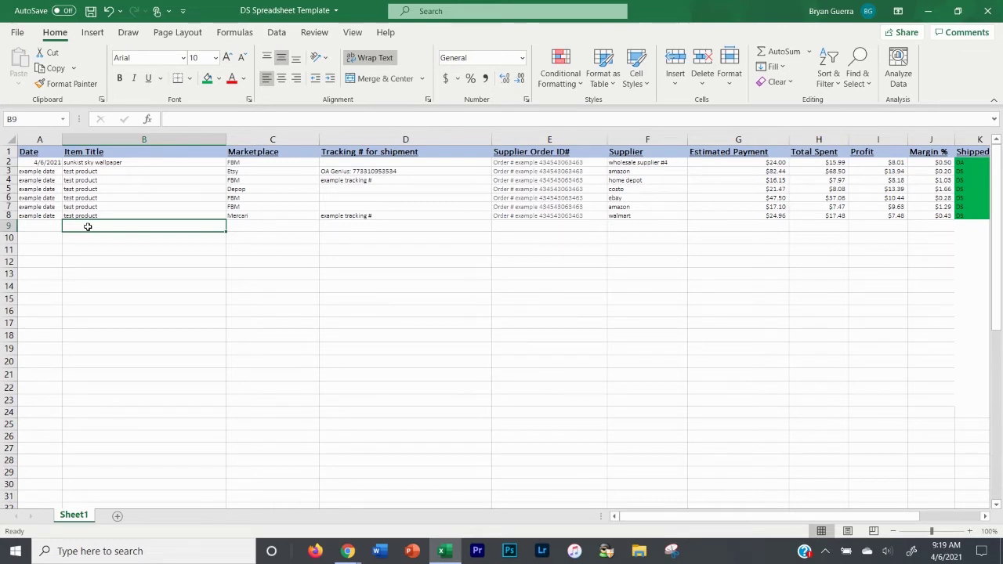
left_click(33, 225)
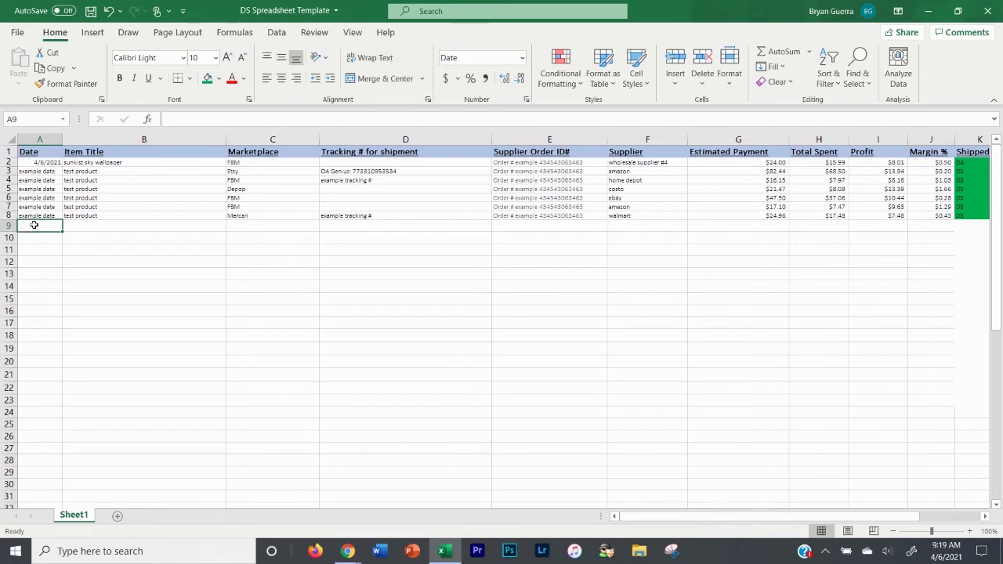
left_click_drag(26, 170, 81, 163)
left_click(80, 163)
left_click(243, 170)
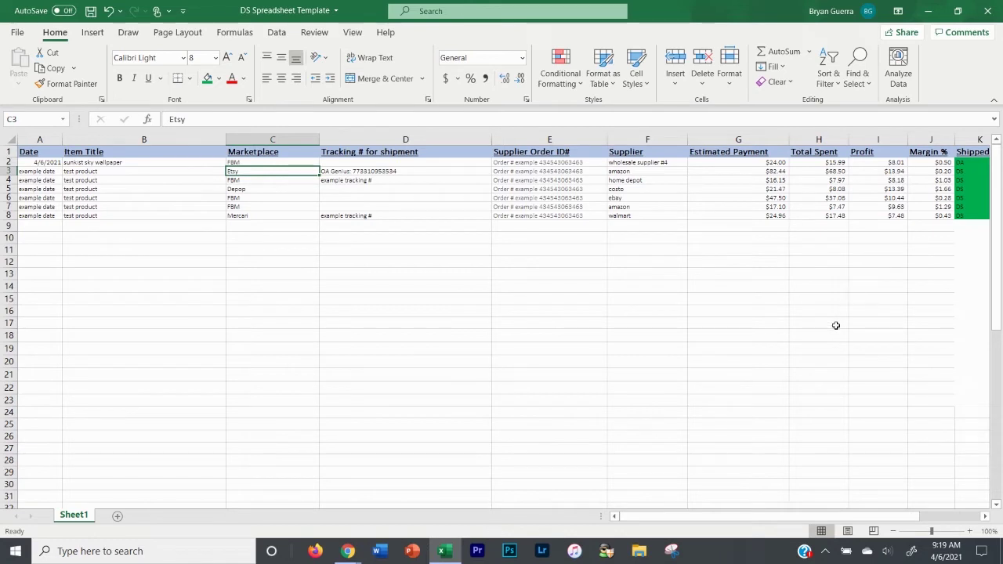
left_click(69, 226)
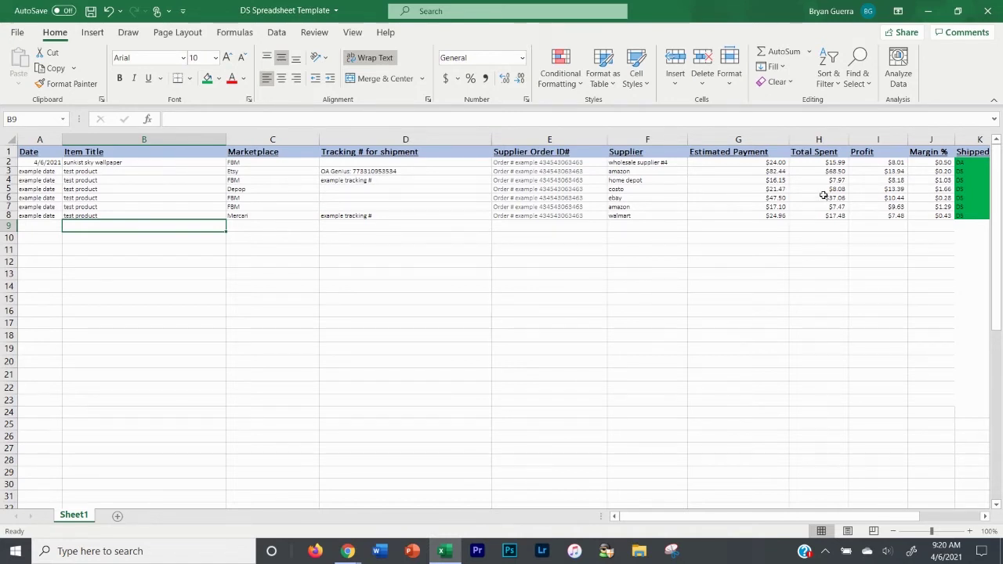
Examine the sum formulas in yellow totals row 44 for columns G, H and I against the column headings
scroll(824, 195, "down", 9)
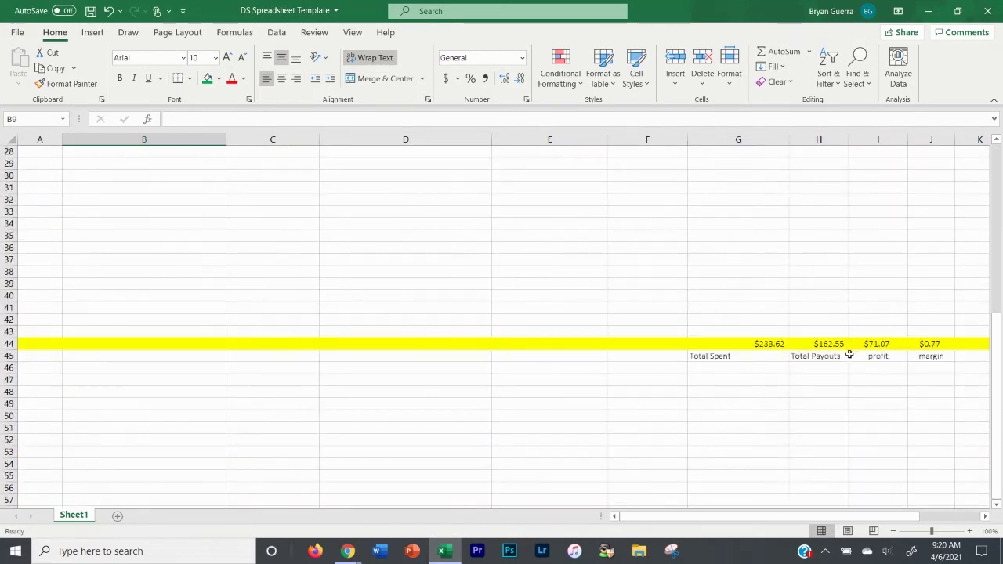
left_click(733, 346)
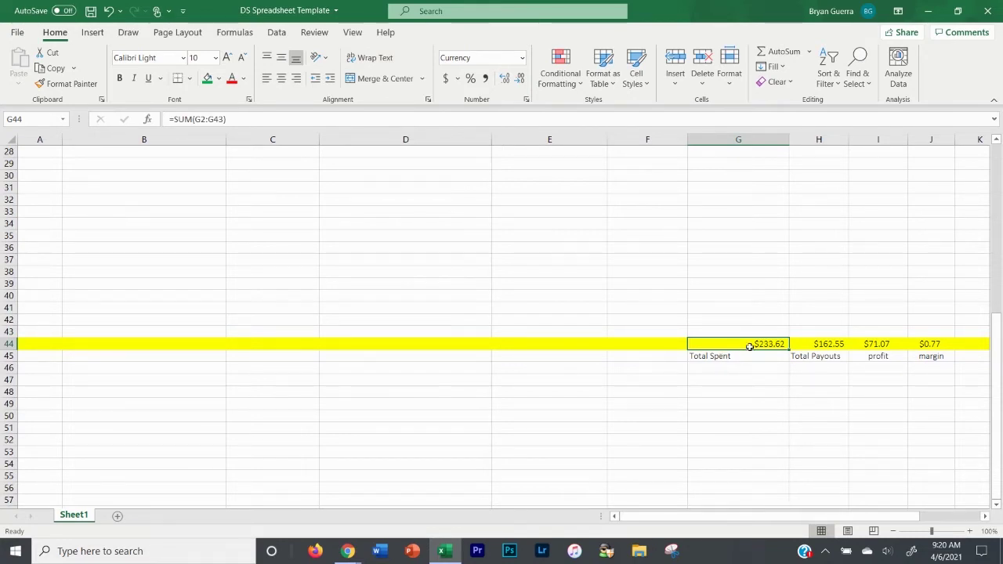
left_click(801, 346)
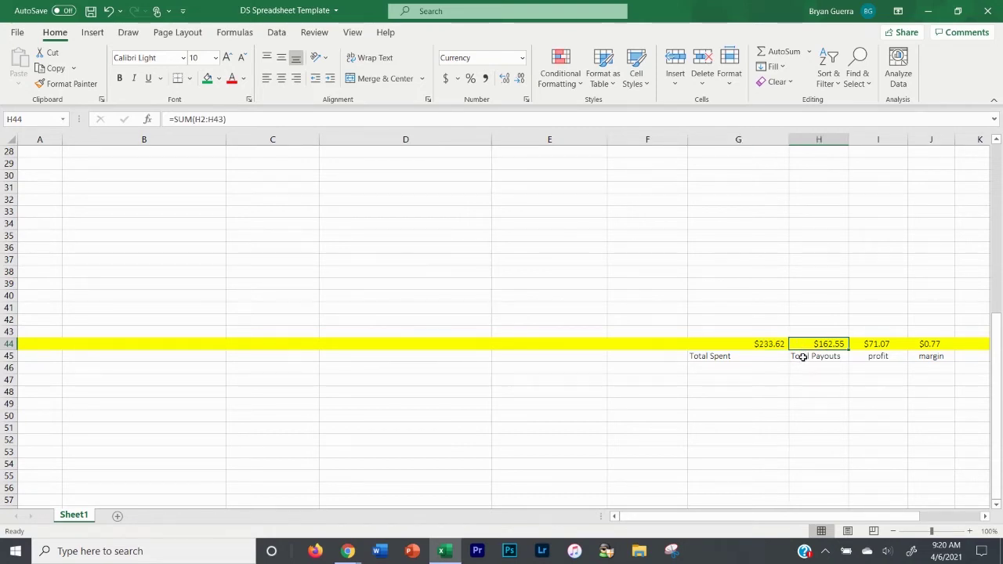
scroll(808, 354, "up", 2)
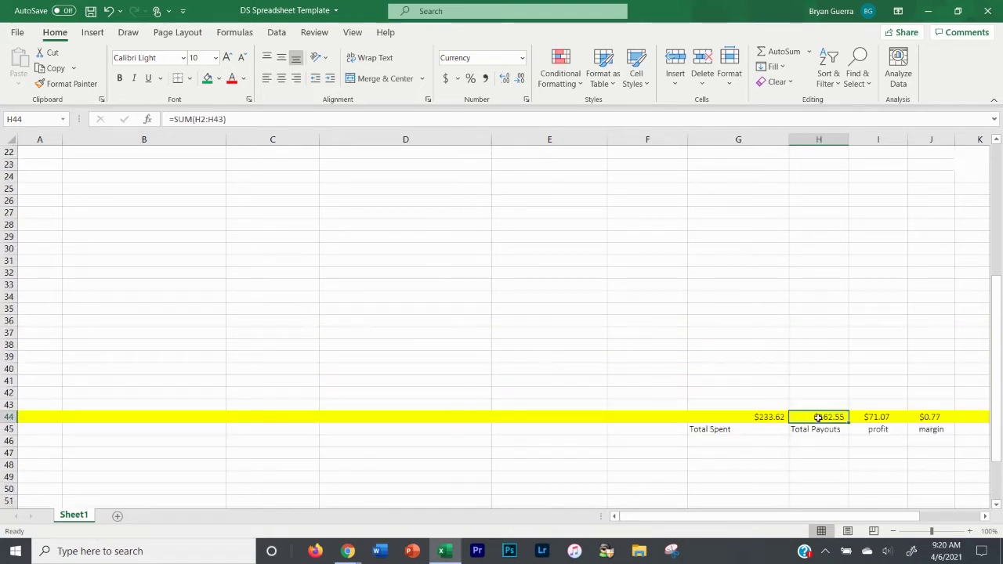
left_click(873, 419)
scroll(877, 421, "up", 7)
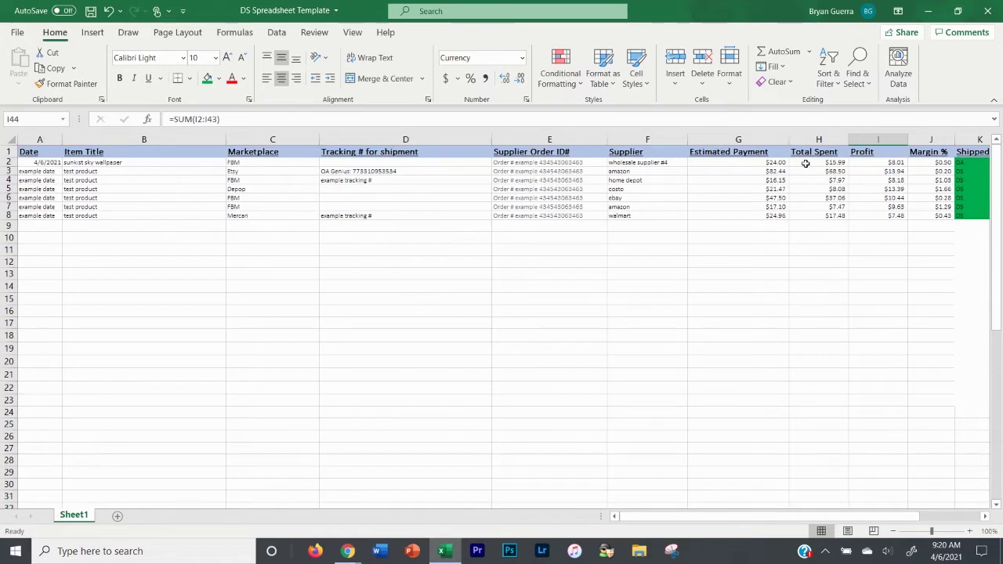
scroll(806, 227, "down", 8)
scroll(776, 308, "up", 8)
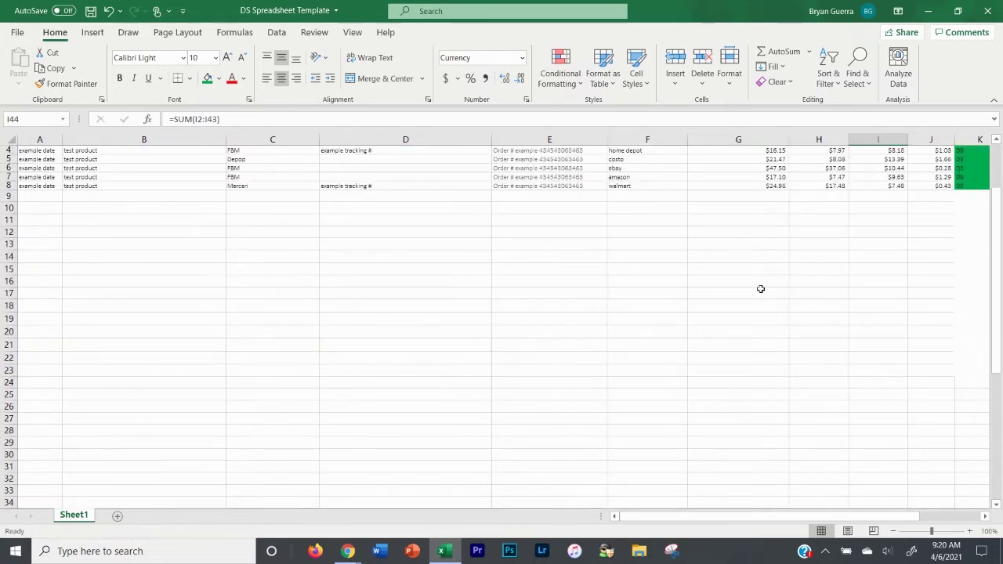
Relabel the totals below row 44 as Total Spent in H45 and Total Profit in G45
scroll(768, 284, "down", 9)
left_click(818, 355)
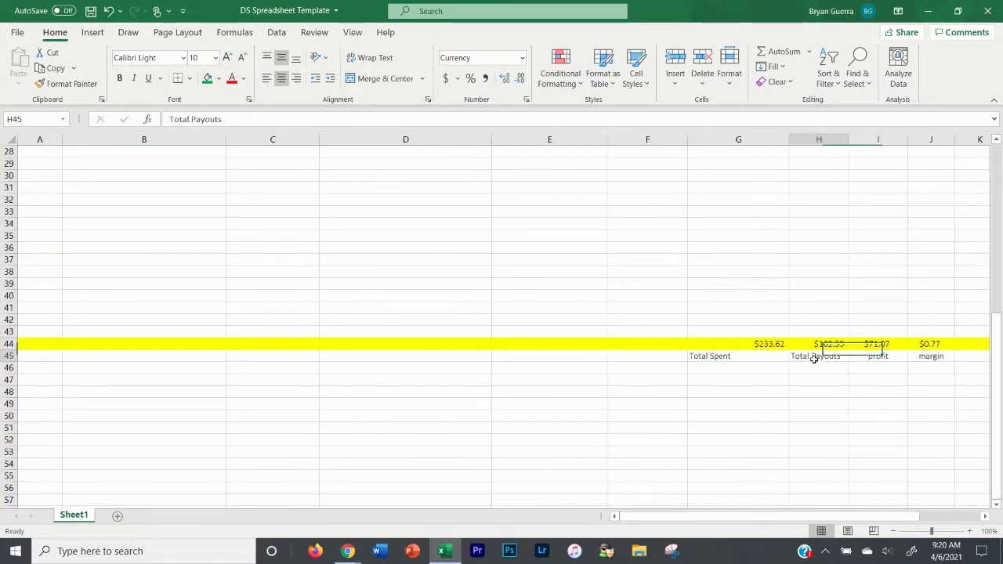
key("Delete")
type("Total Spent")
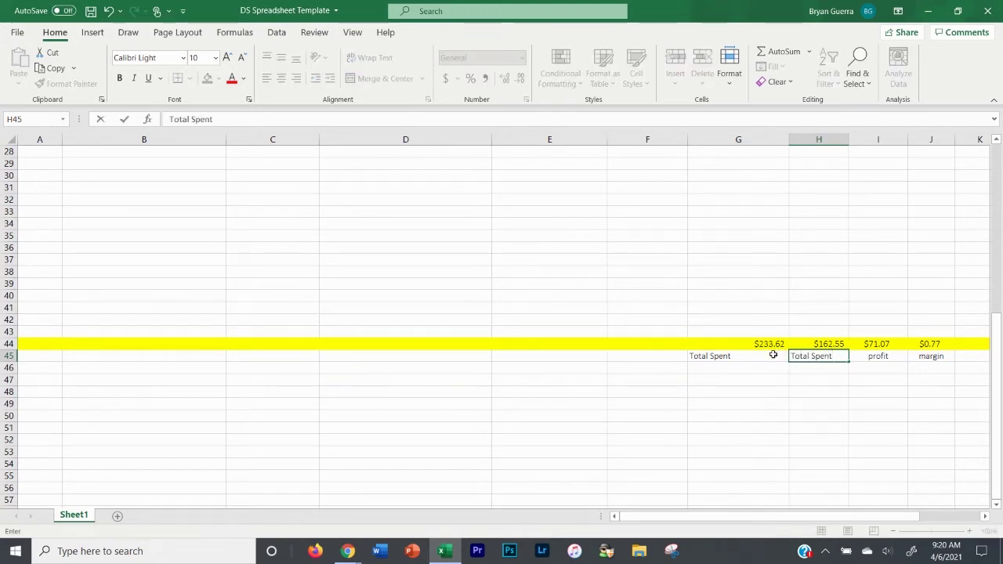
left_click(769, 357)
type("To")
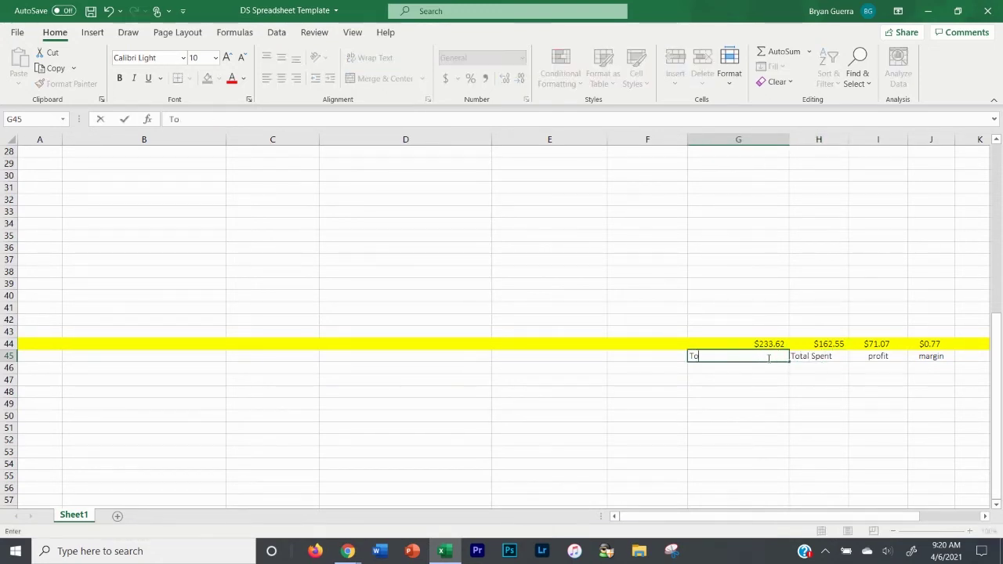
type("tal Profit")
left_click(753, 377)
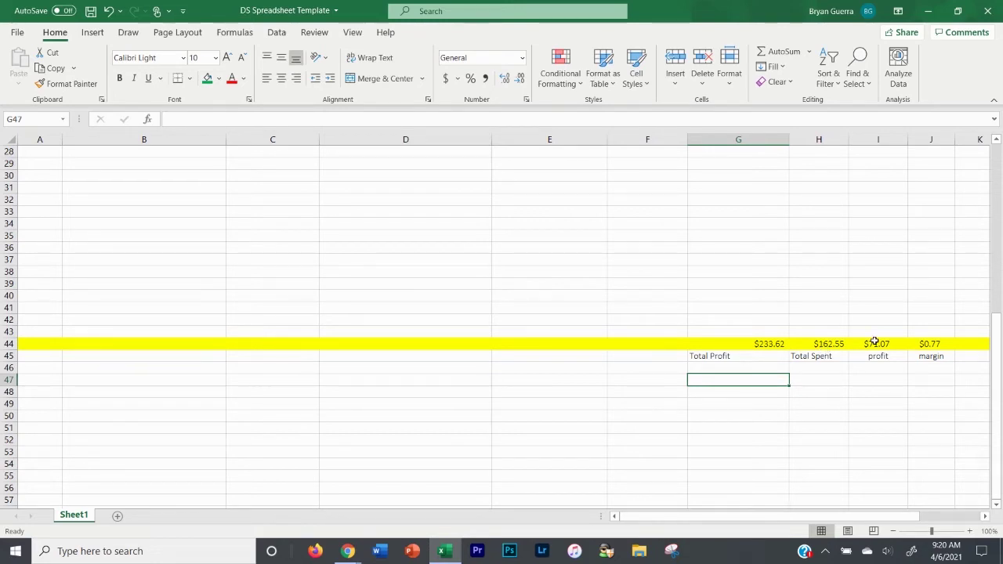
Examine the average margin formula in J44 and compare it with the individual order margins in J2:J8
left_click(922, 343)
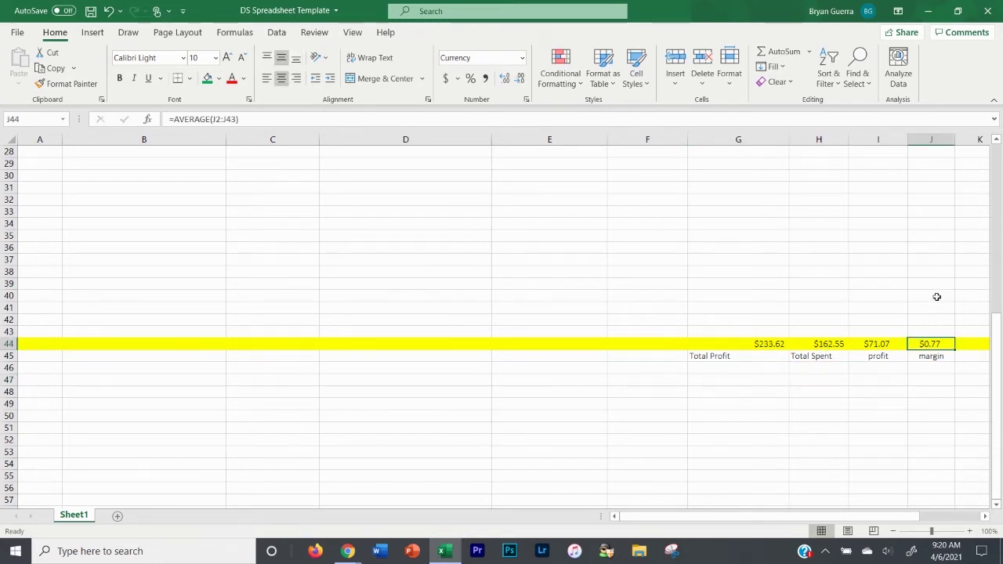
scroll(937, 297, "up", 4)
scroll(920, 302, "up", 4)
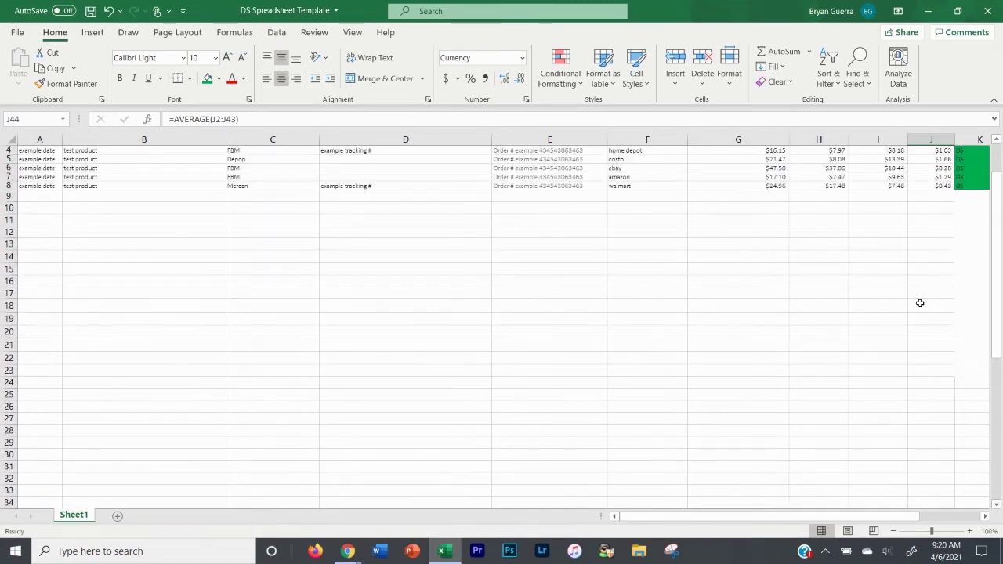
scroll(920, 303, "up", 1)
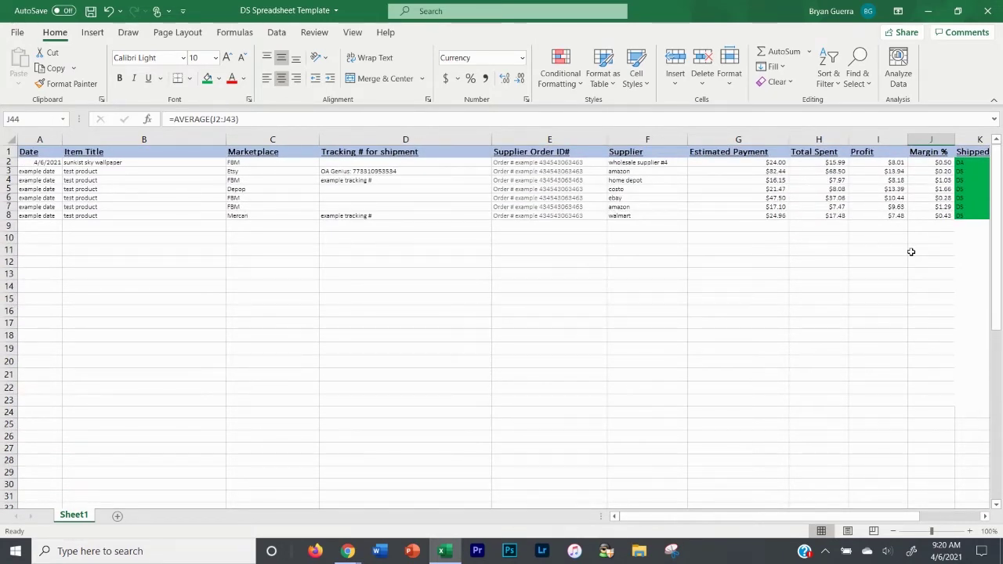
left_click_drag(932, 163, 929, 216)
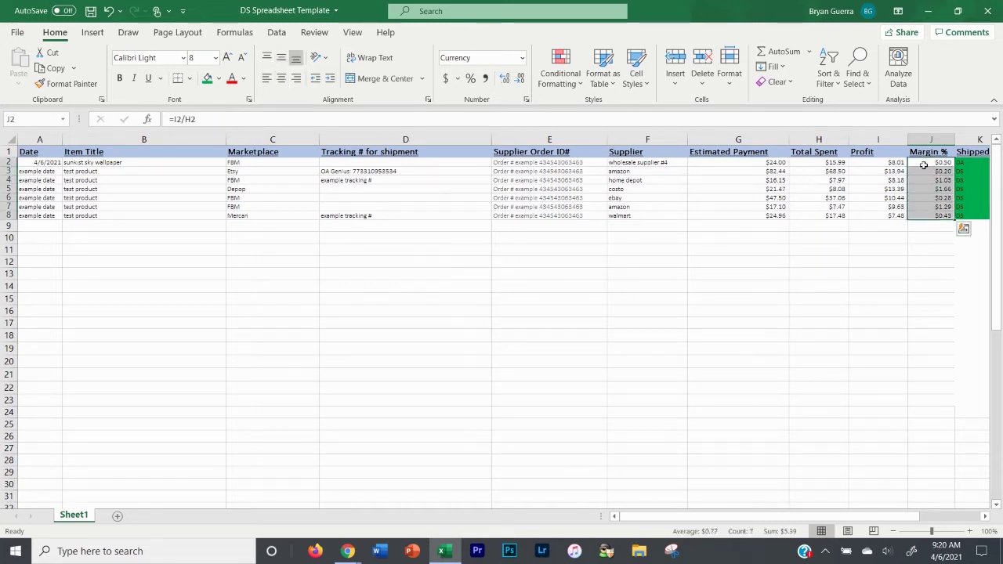
left_click(927, 225)
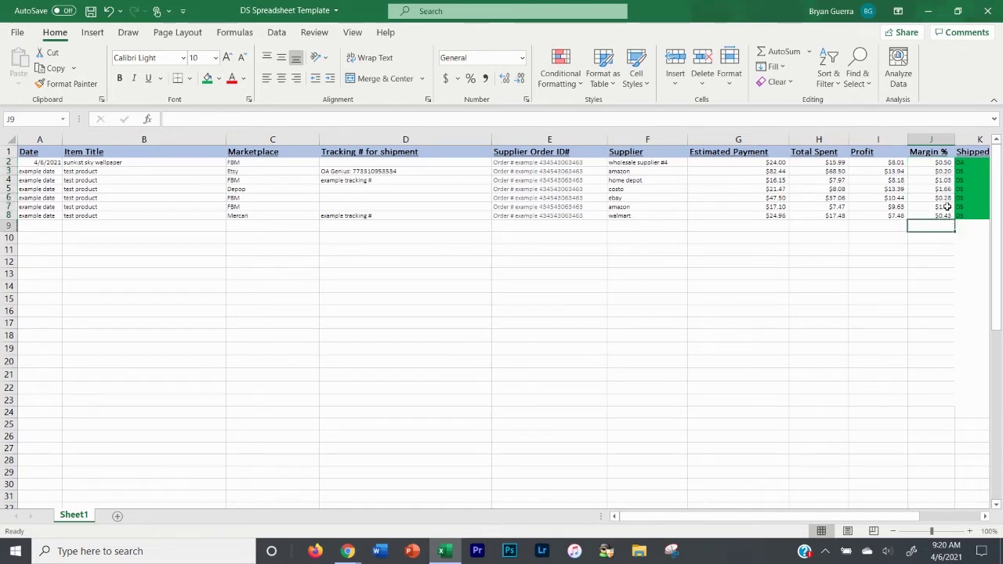
left_click(947, 207)
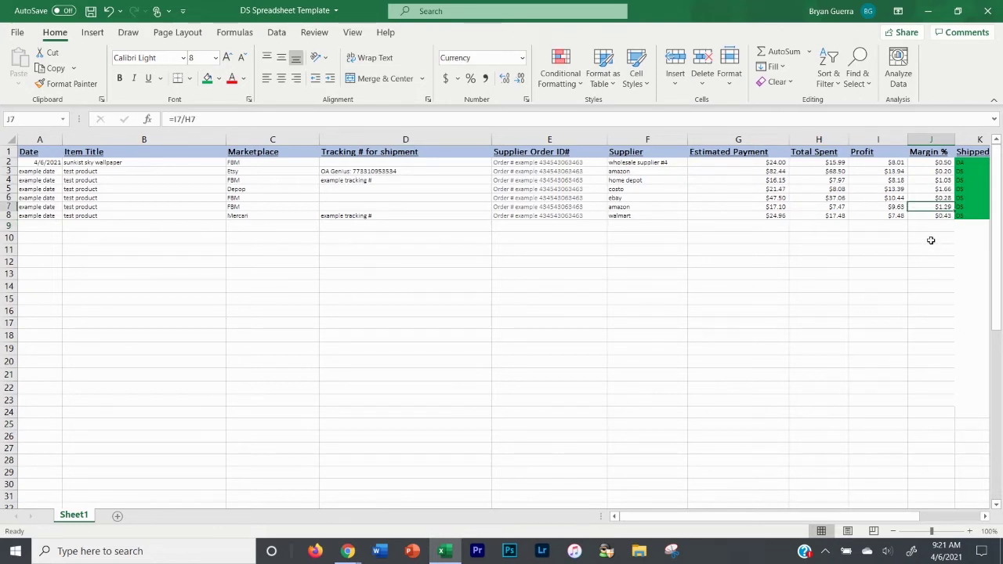
scroll(932, 241, "down", 9)
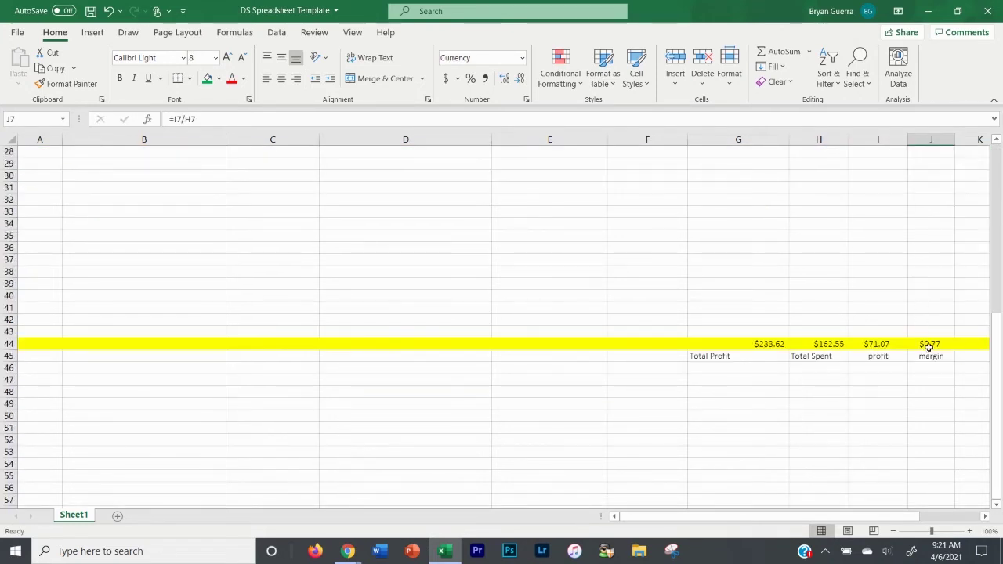
scroll(438, 251, "up", 8)
scroll(549, 290, "down", 7)
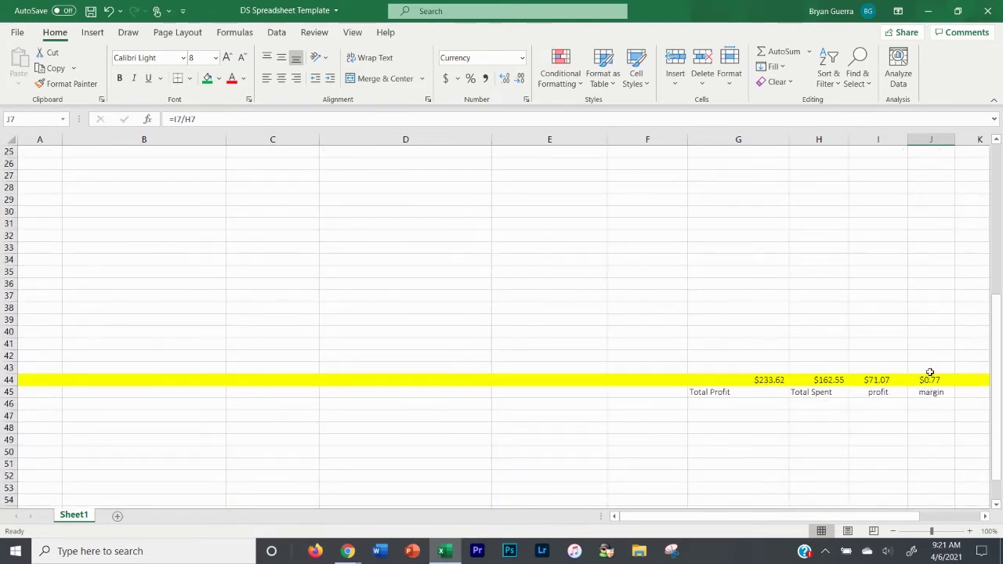
scroll(930, 372, "up", 8)
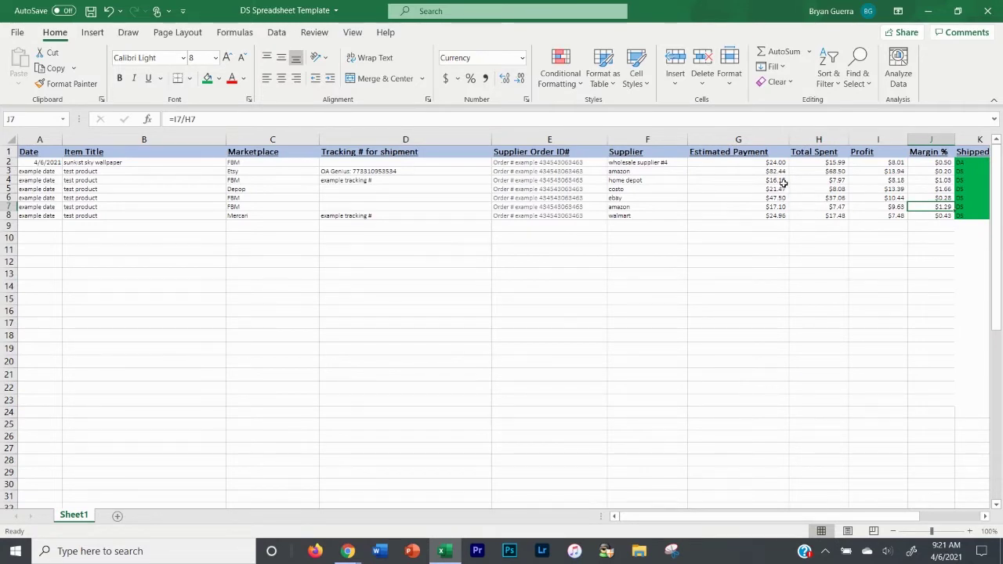
Add a new order in row 9 with date 4/6/2021, item title sunkist sky wallpaper and marketplace FBM
left_click(49, 228)
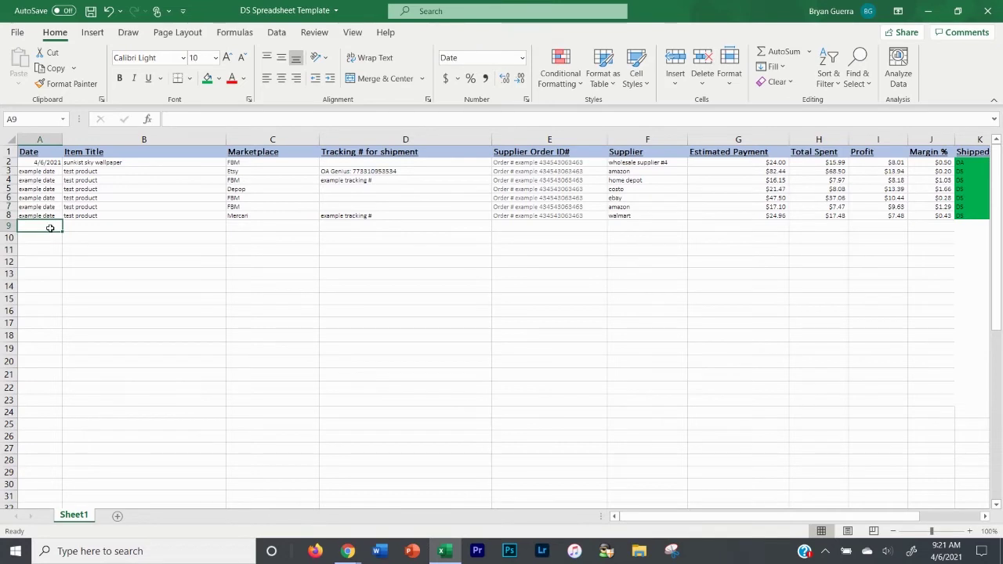
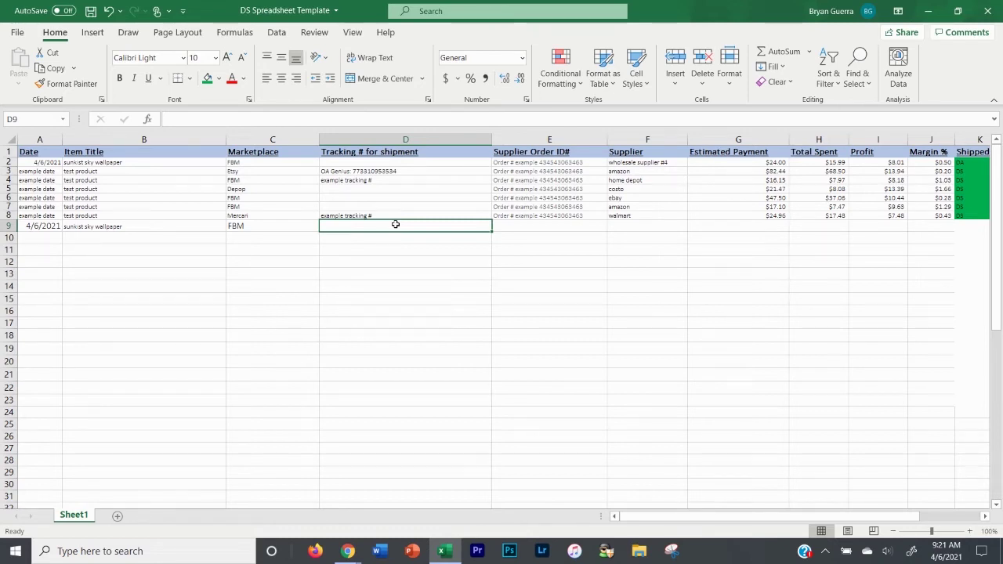
left_click(515, 227)
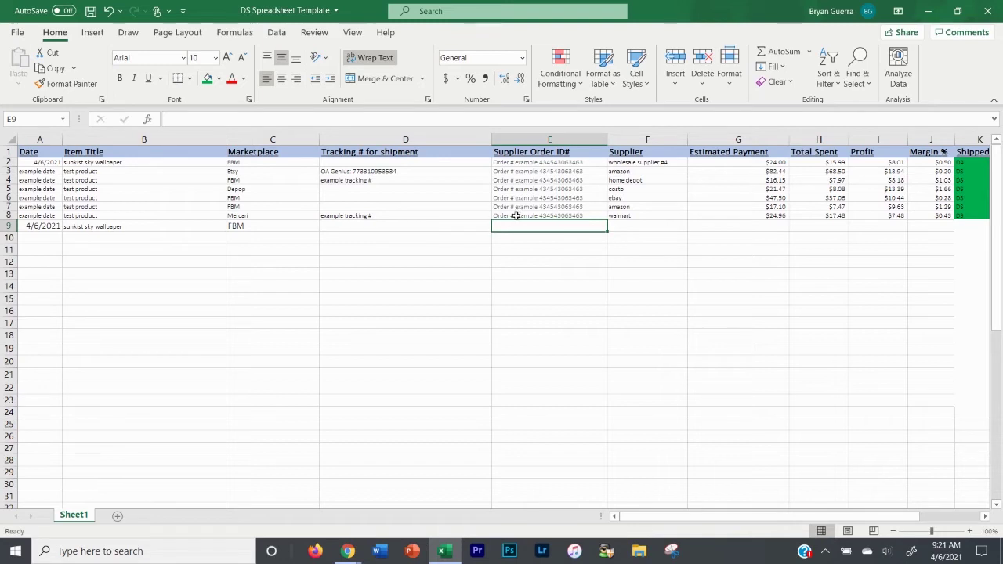
left_click(517, 214)
left_click(626, 225)
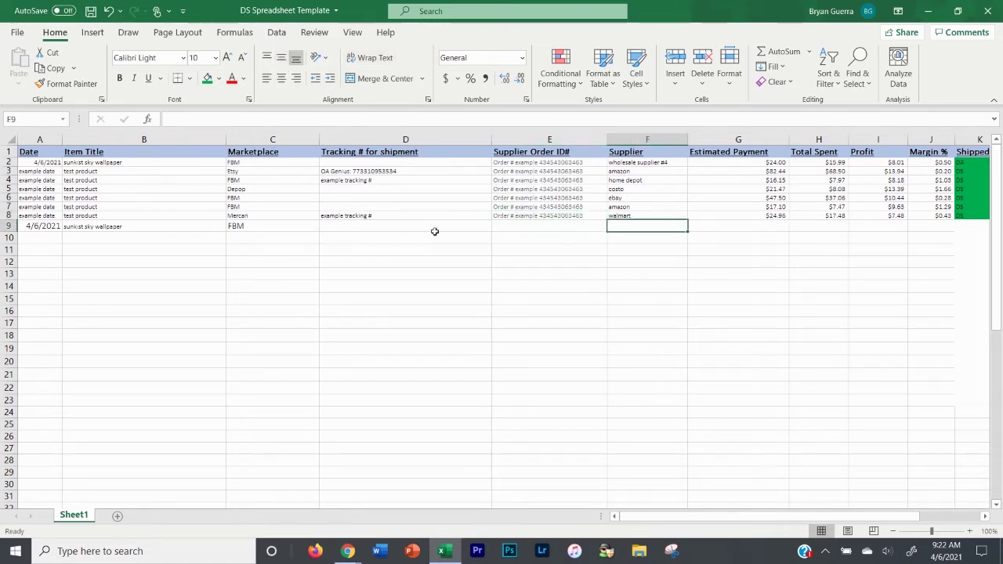
Switch to the Jungle Scout login page in Chrome and return to the Excel spreadsheet
left_click(348, 551)
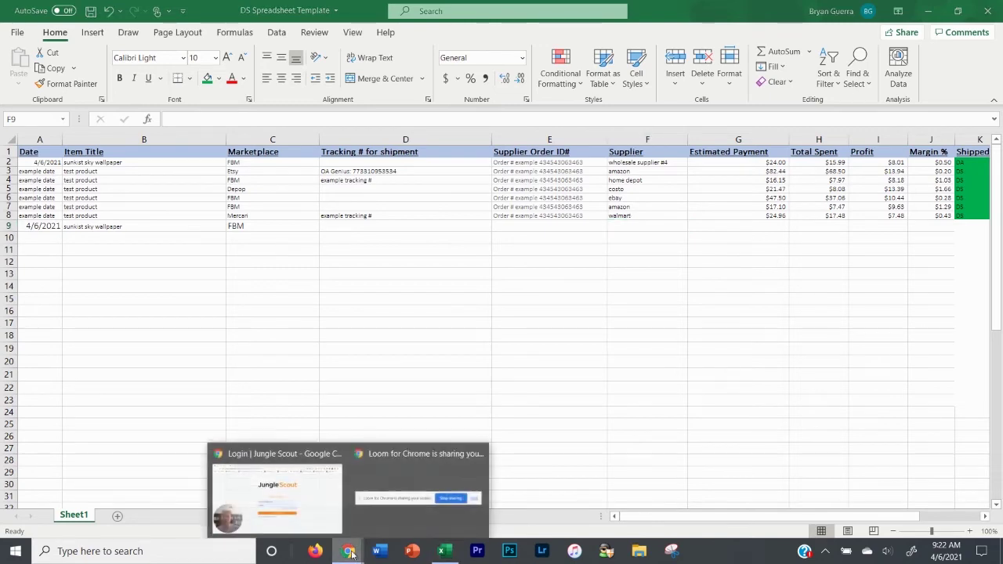
left_click(328, 513)
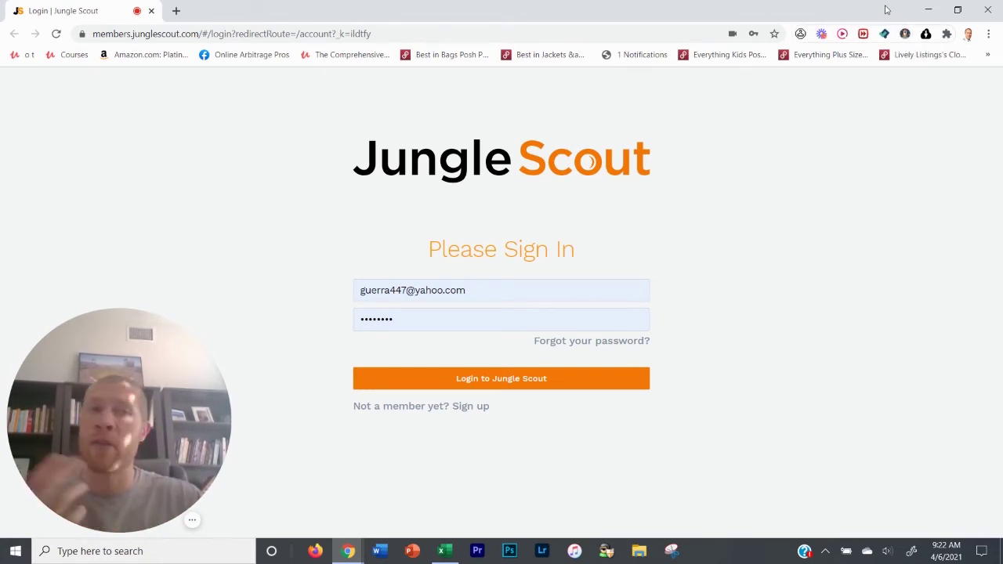
left_click(447, 552)
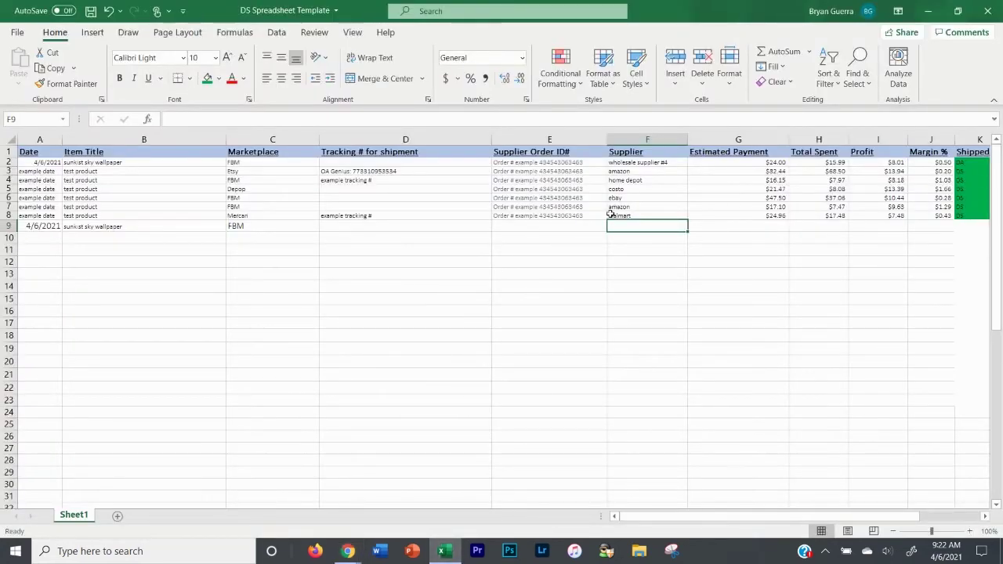
Enter walmart as the supplier of the new order in cell F9
type("walmart")
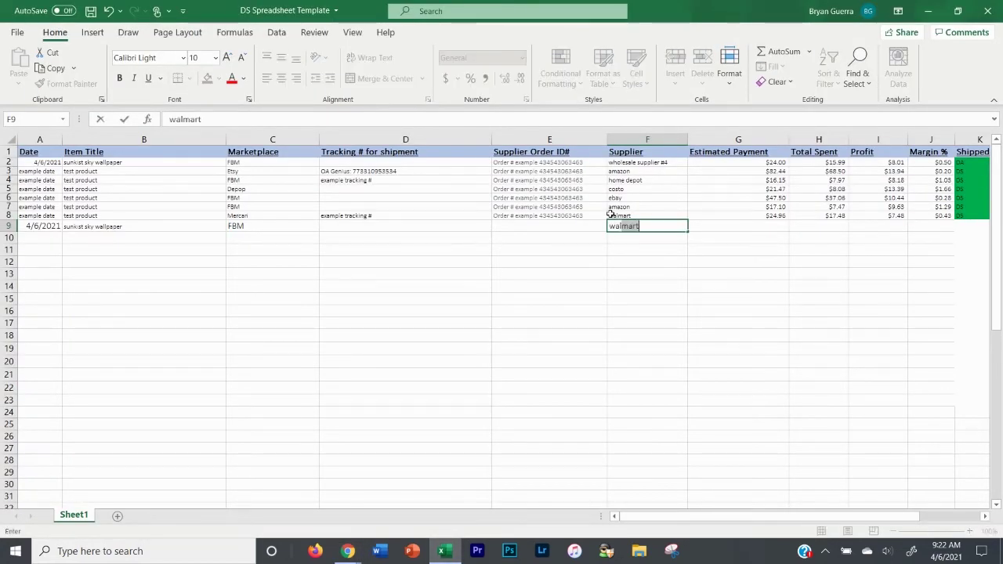
left_click(590, 225)
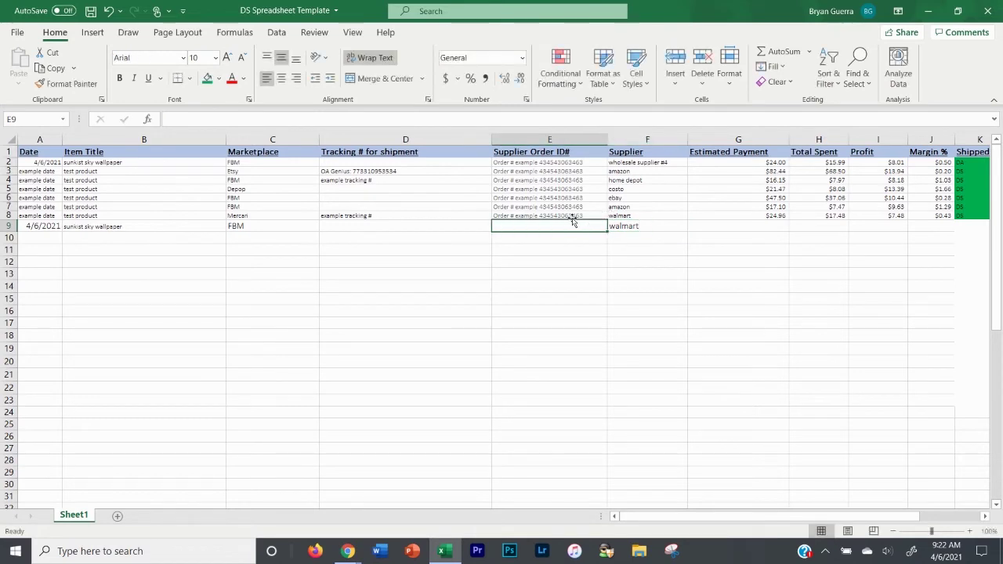
Copy the example supplier order ID from E8 into the new order's cell E9
left_click(570, 216)
key("ctrl+c")
left_click(567, 225)
key("ctrl+v")
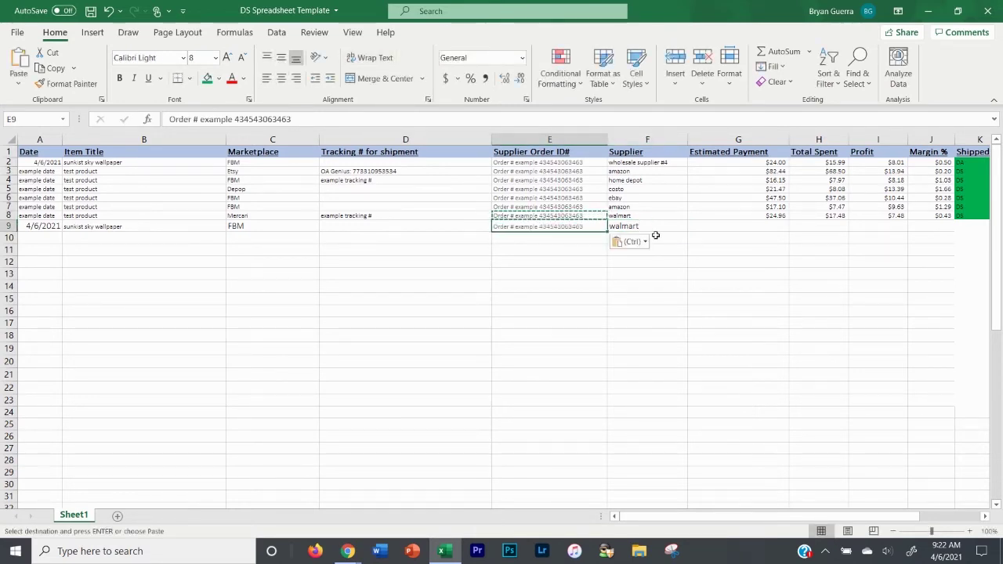
Enter an estimated payment of $43.21 in G9 and a total spent of $28.50 in H9, and check the profit formula in I9
left_click(694, 225)
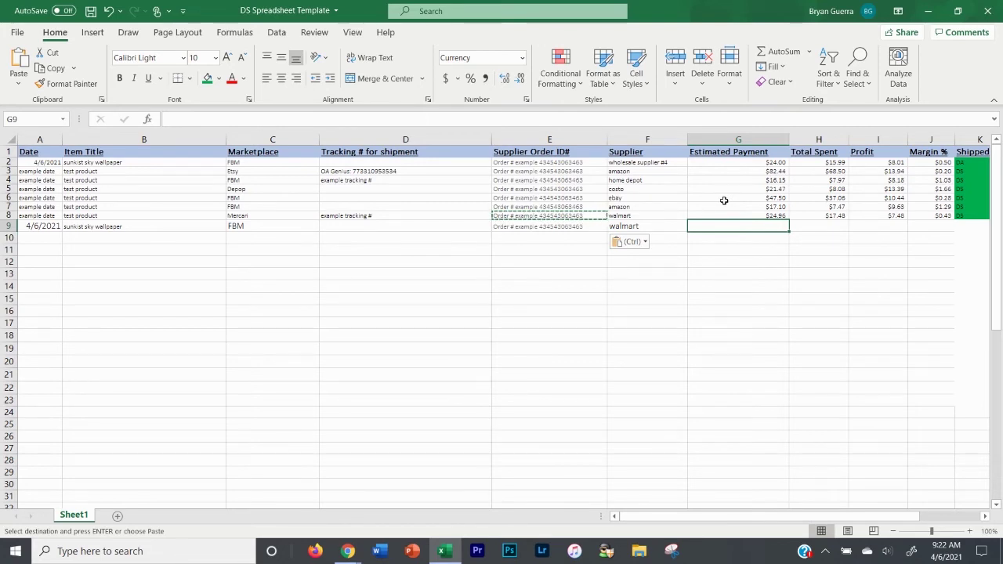
left_click(735, 152)
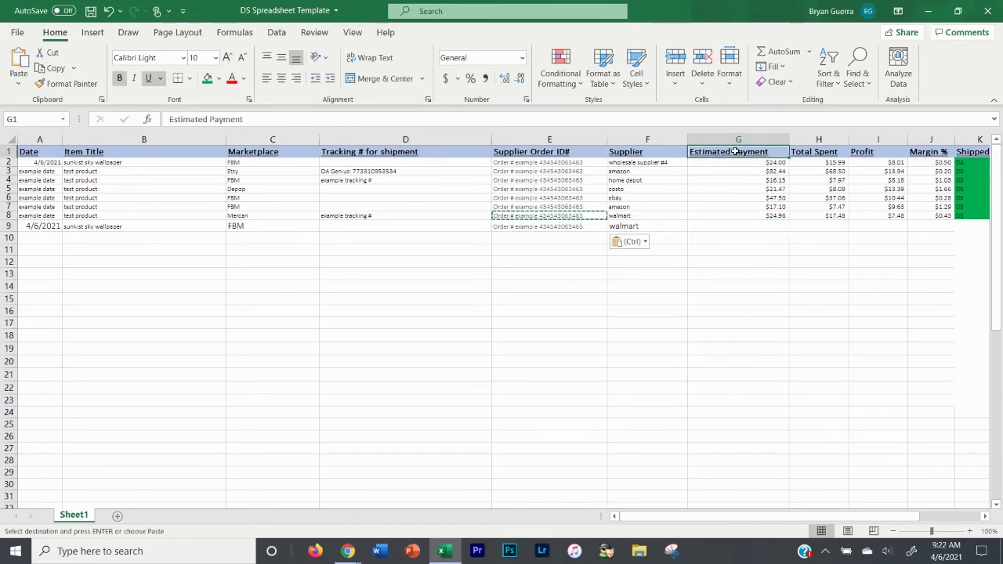
left_click(736, 225)
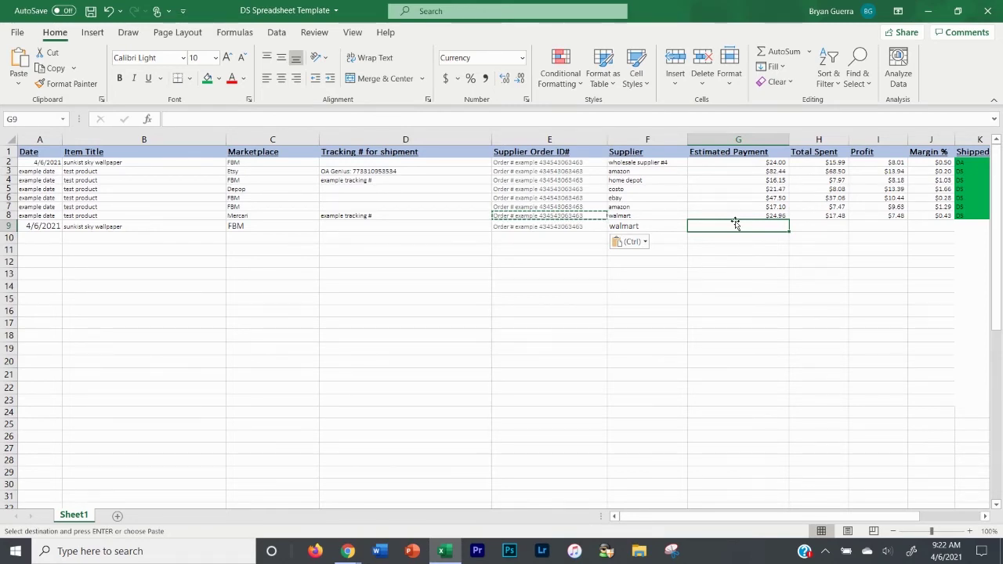
type("$43")
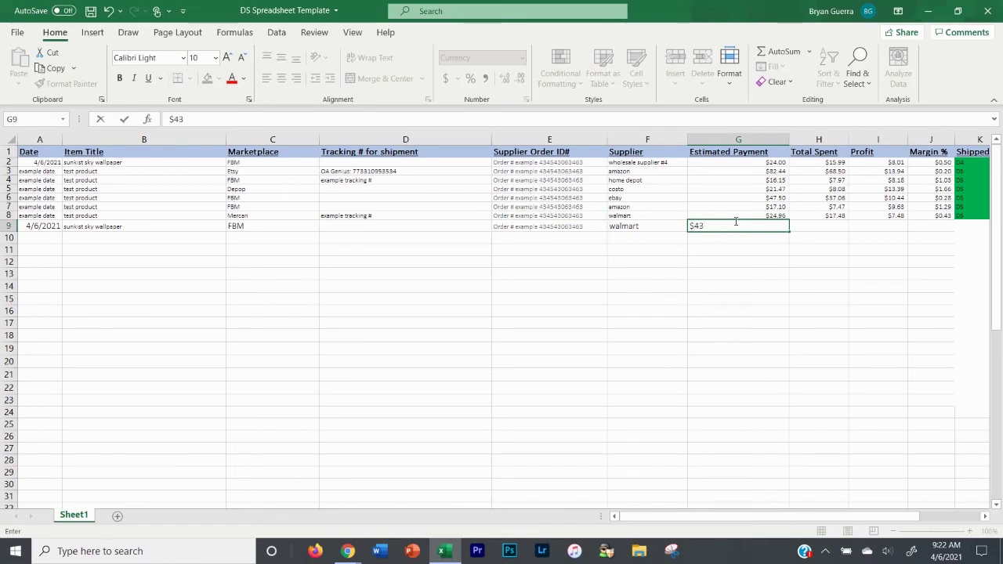
type(".21")
left_click(805, 225)
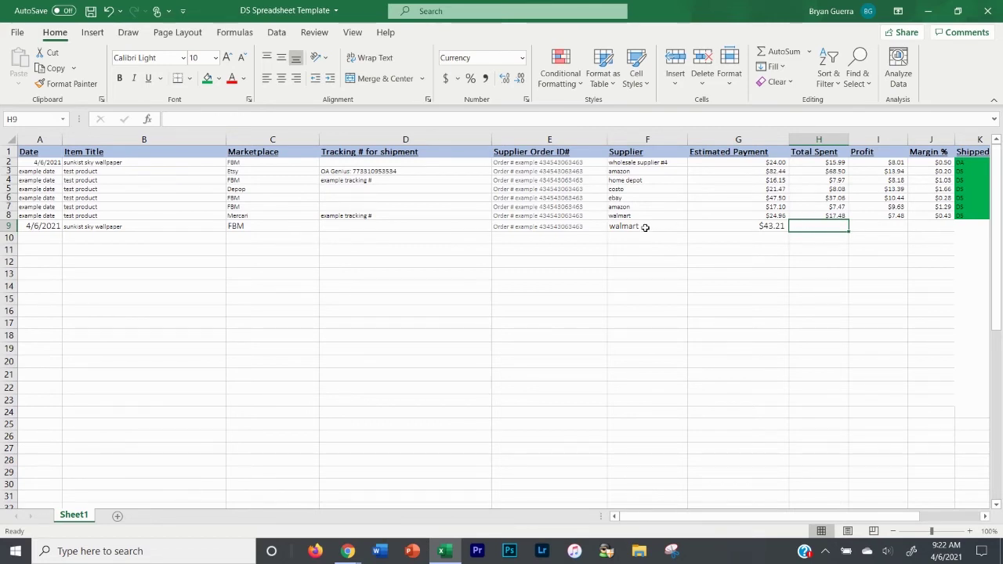
type("$28.50")
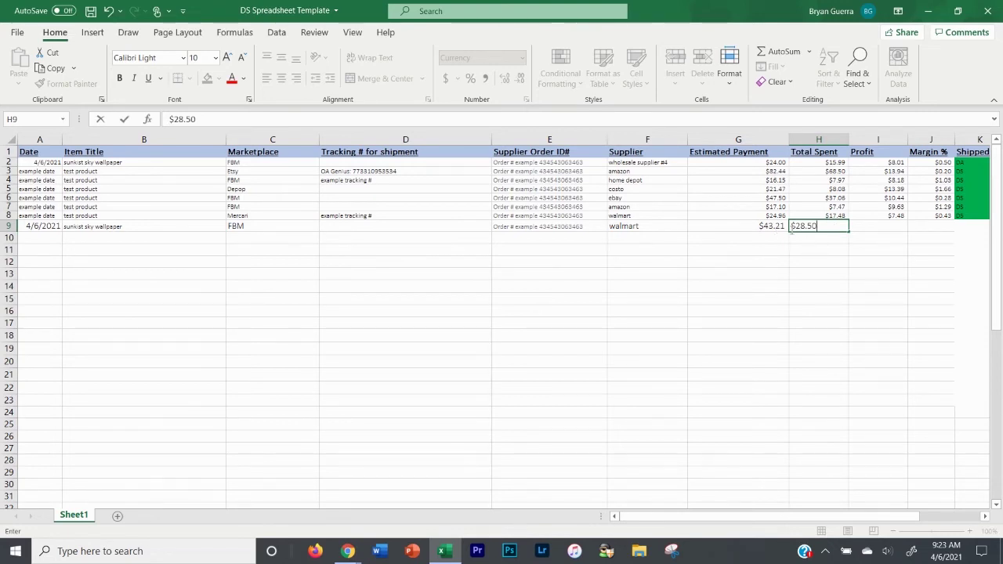
key("Return")
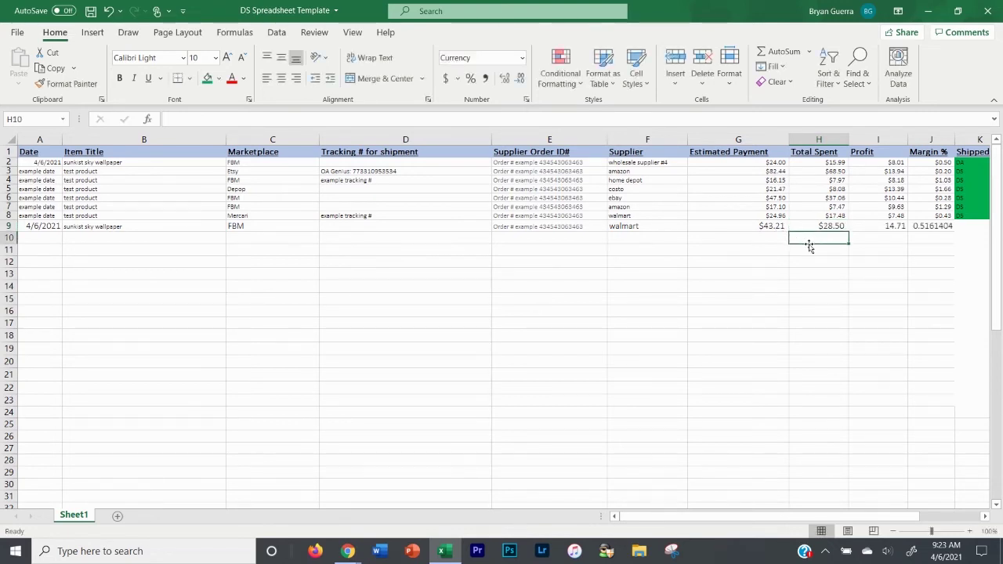
left_click(879, 227)
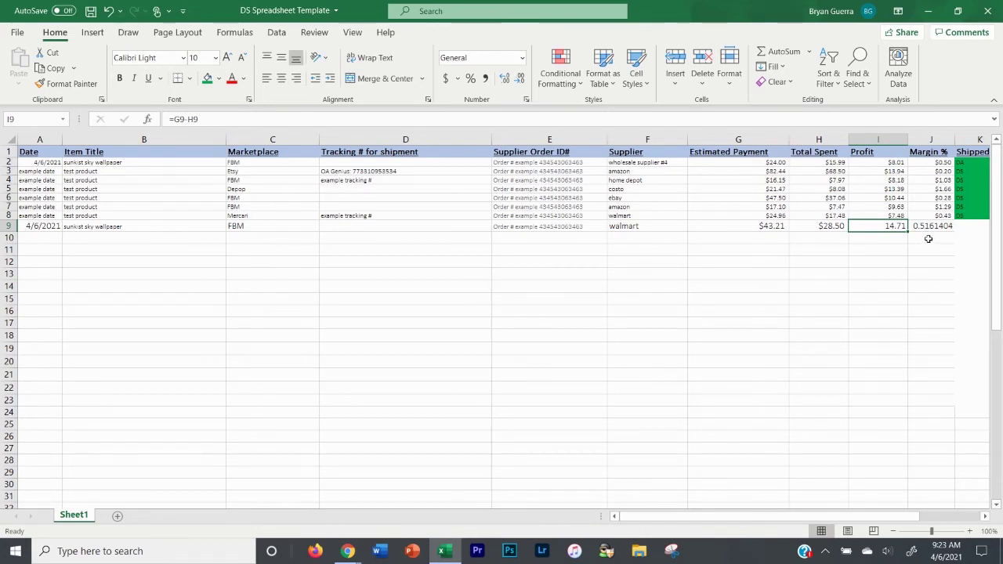
Copy the green DS shipping status from K8 to the new order's Shipped cell K9
left_click(958, 215)
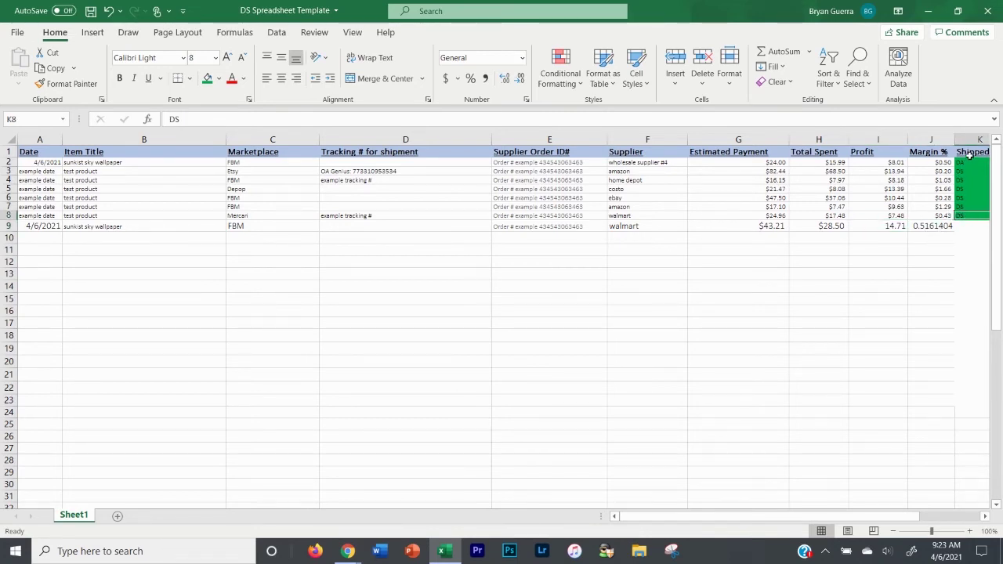
key("ctrl+c")
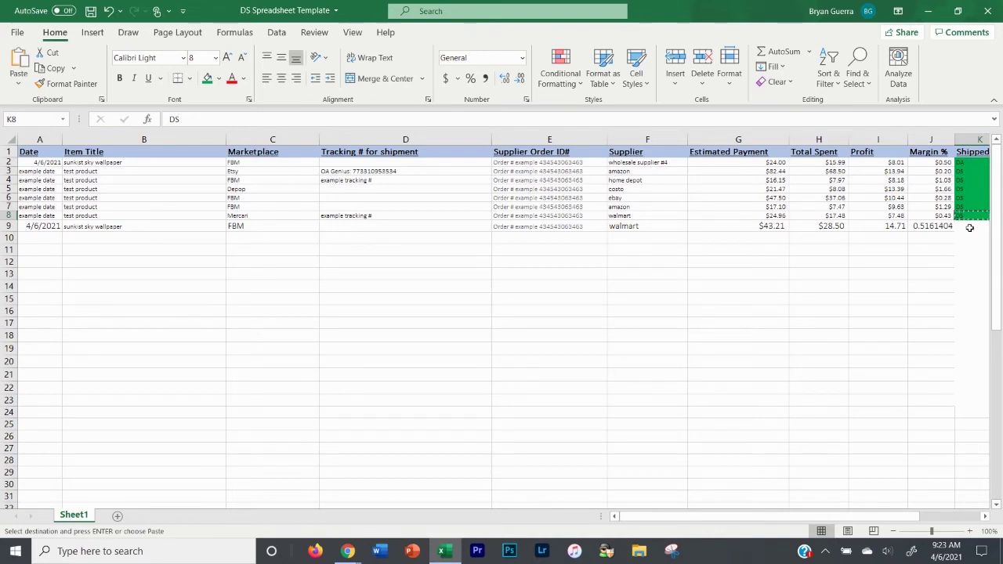
left_click(967, 226)
key("ctrl+v")
left_click(515, 240)
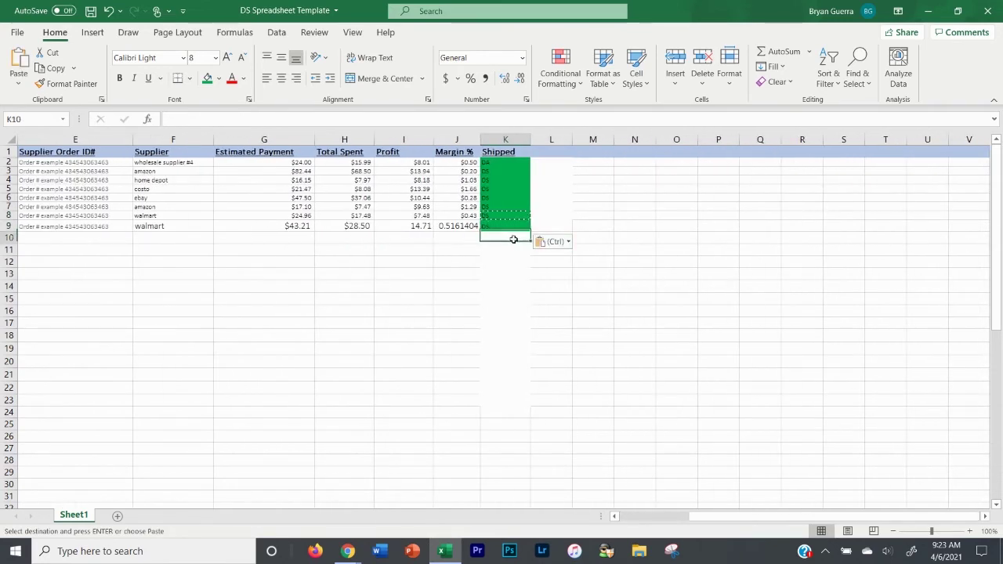
key("Escape")
left_click(448, 237)
left_click(503, 226)
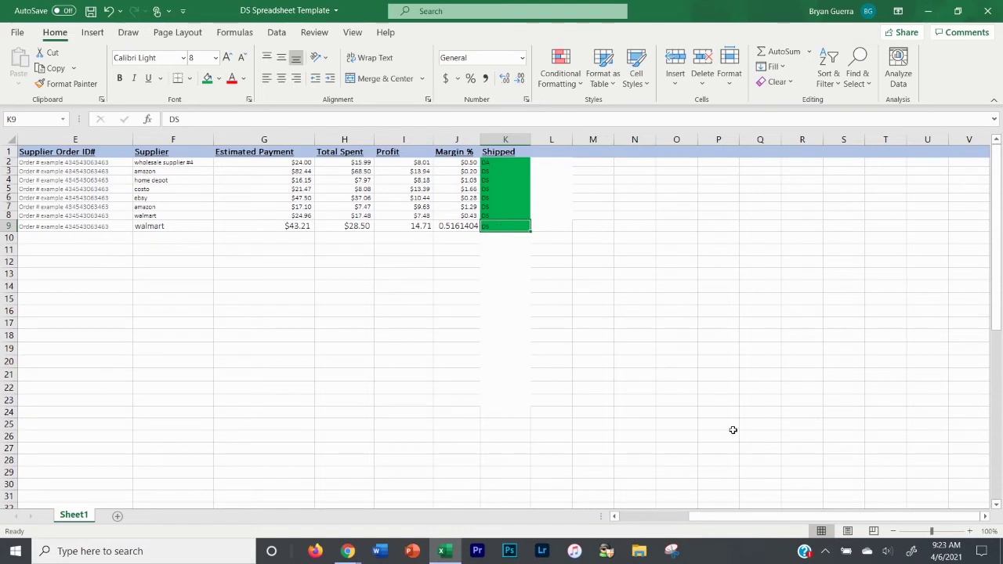
left_click_drag(732, 517, 639, 519)
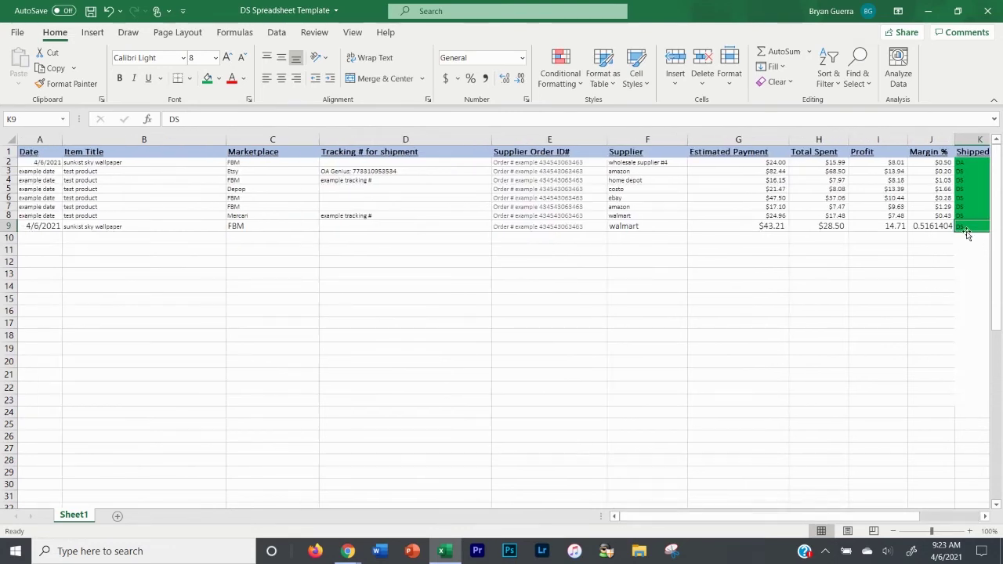
left_click_drag(968, 227, 968, 226)
Delete the entire Shipped column (column K) from the sheet
left_click(978, 139)
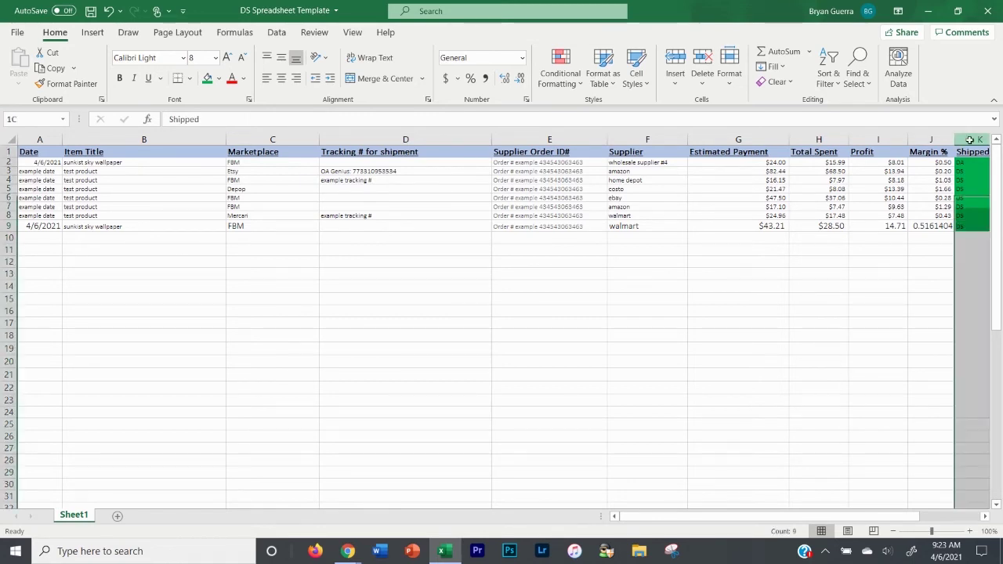
right_click(980, 141)
left_click(913, 269)
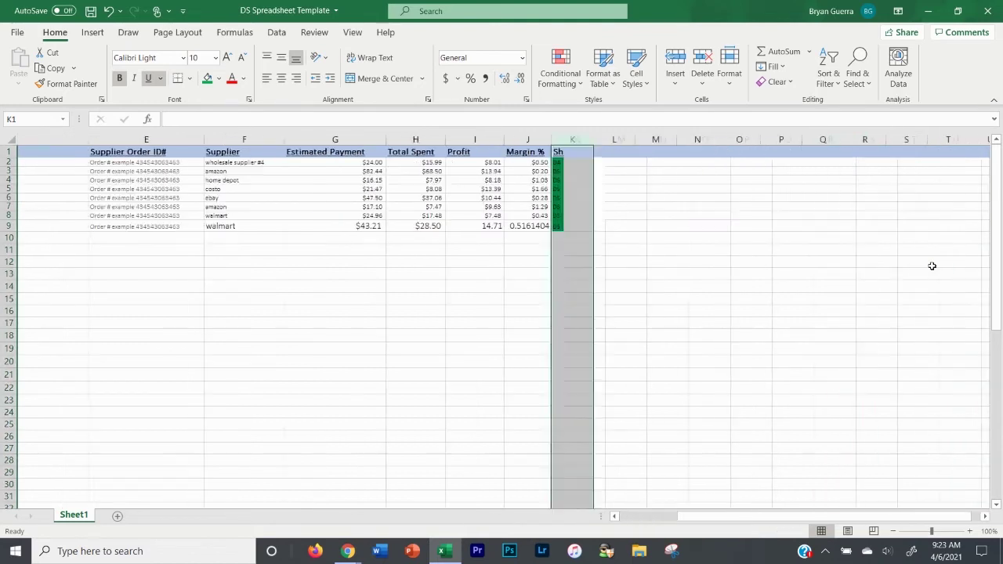
left_click(458, 266)
left_click_drag(731, 511, 650, 505)
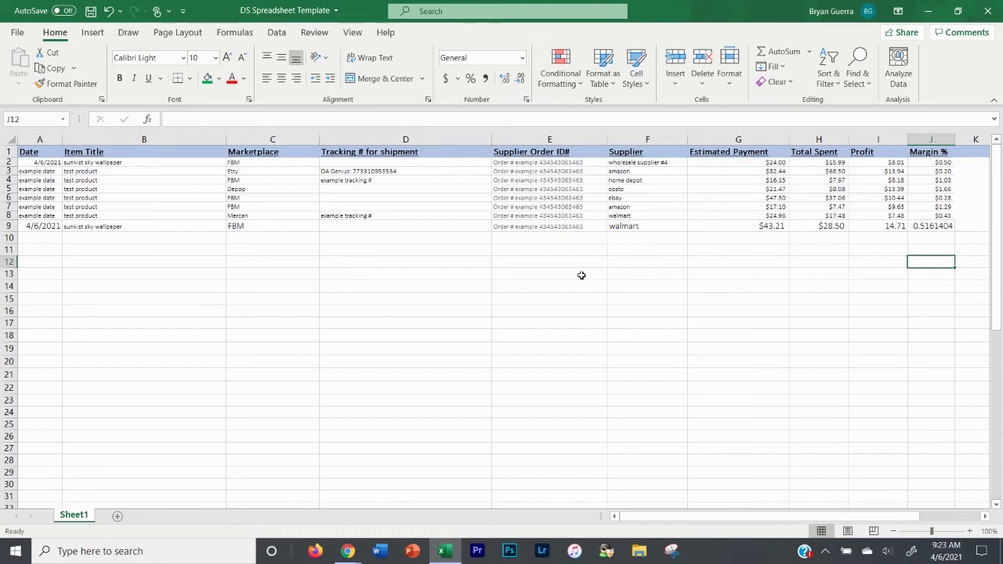
Delete the entire Marketplace column (column C) from the sheet
left_click(296, 140)
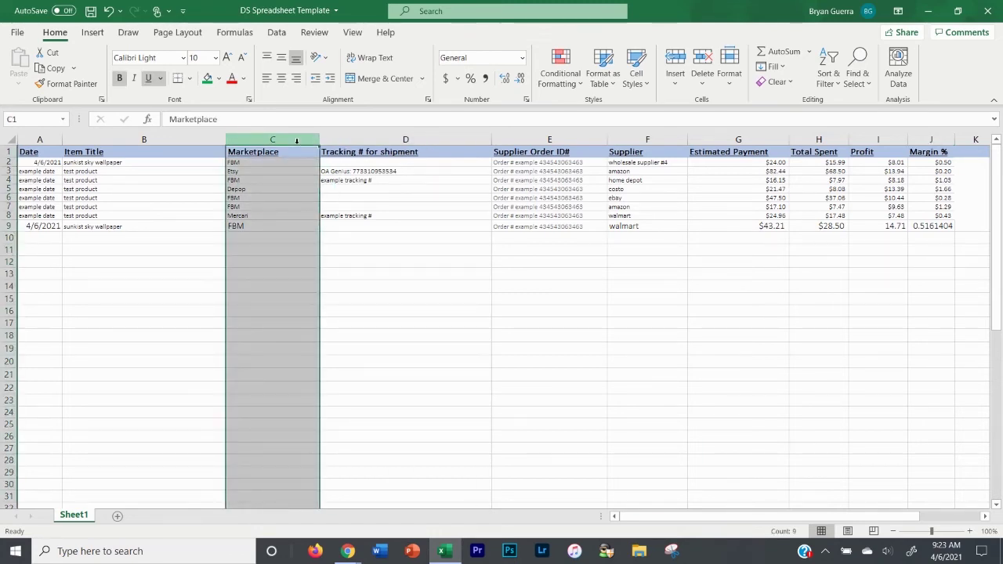
right_click(298, 147)
left_click(332, 273)
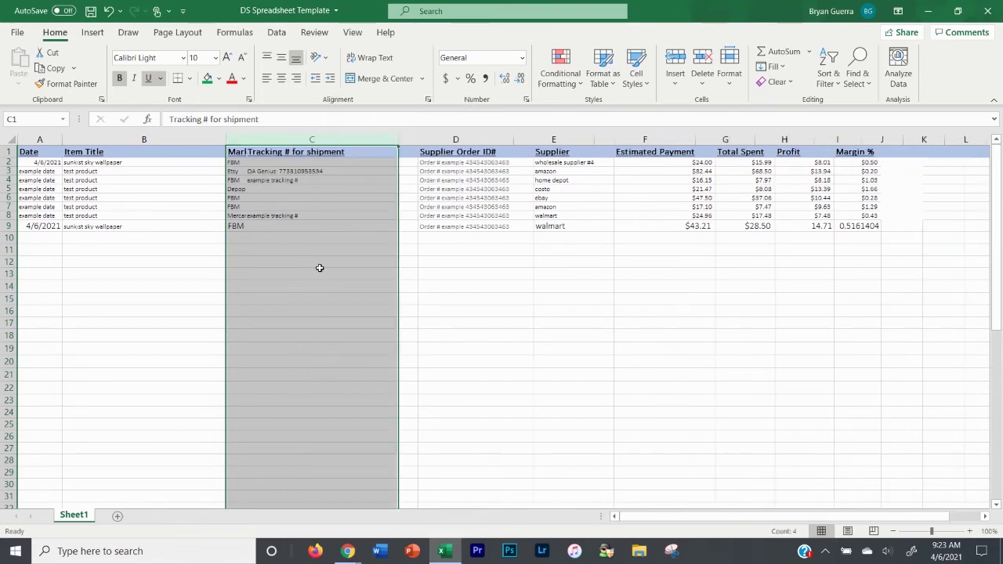
left_click(286, 260)
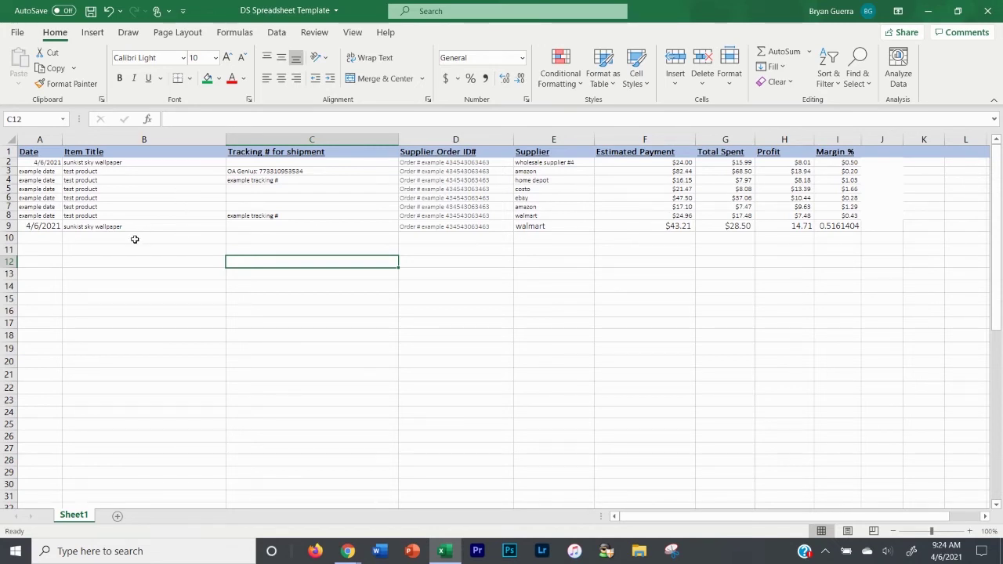
Enter the carrier prefix fedex: in the new order's tracking cell C9 and erase it again
left_click(362, 226)
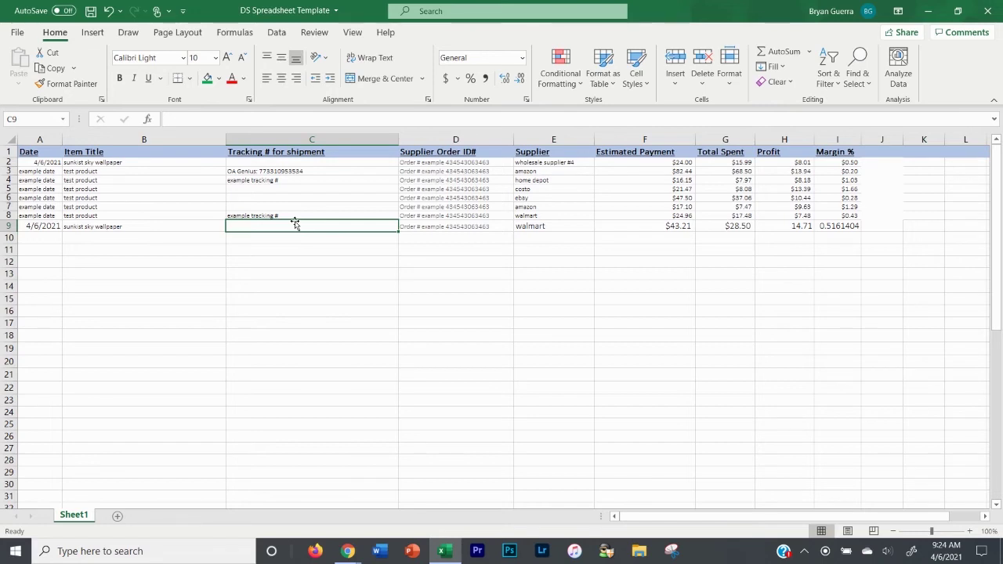
type("fedex:")
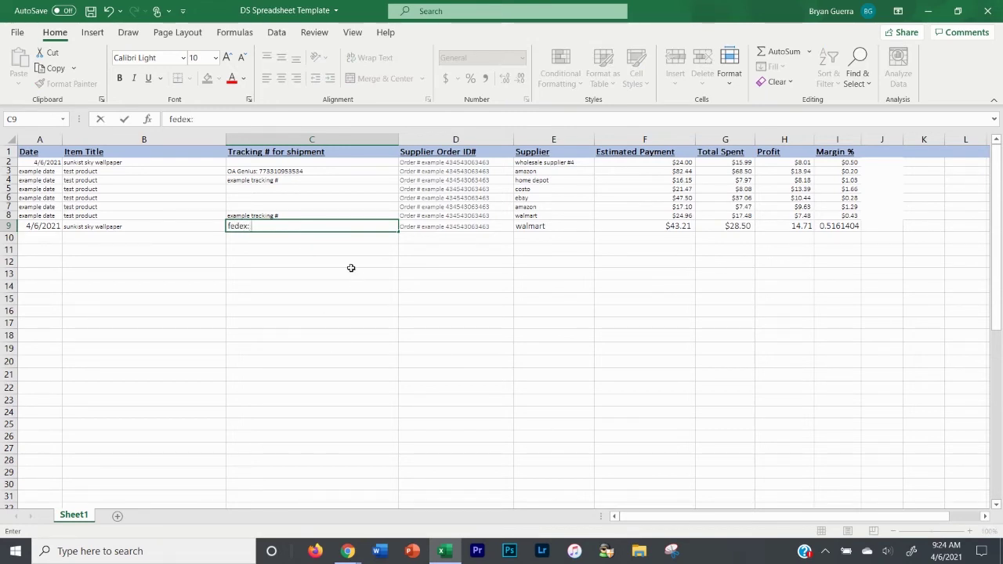
left_click(275, 247)
left_click(276, 226)
double_click(276, 227)
key("BackSpace")
key("BackSpace")
key("BackSpace")
key("BackSpace")
key("BackSpace")
key("BackSpace")
Examine the tracking entry in C3 and compare the order rows with the totals in row 44
left_click(268, 197)
left_click(267, 171)
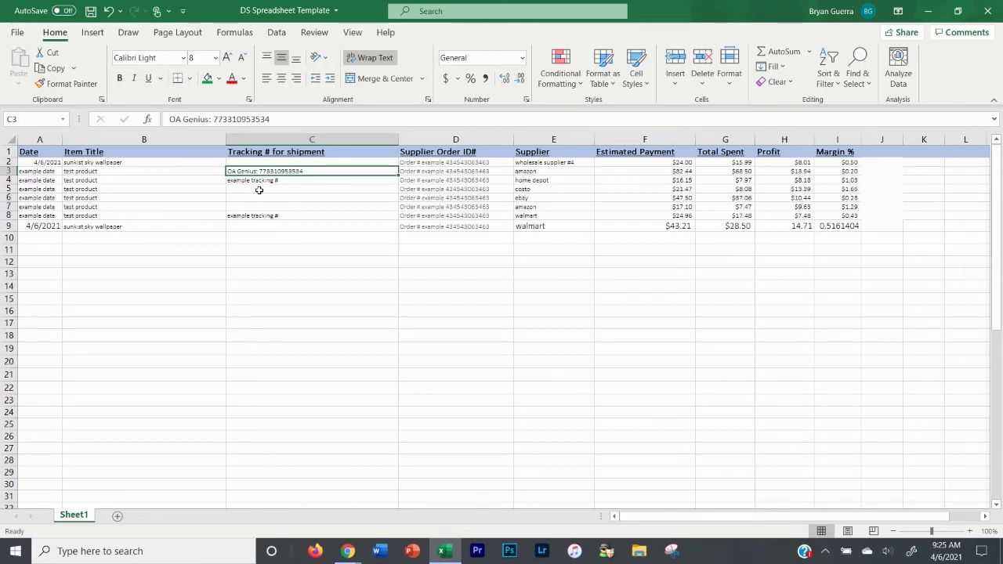
left_click(258, 190)
scroll(256, 198, "down", 5)
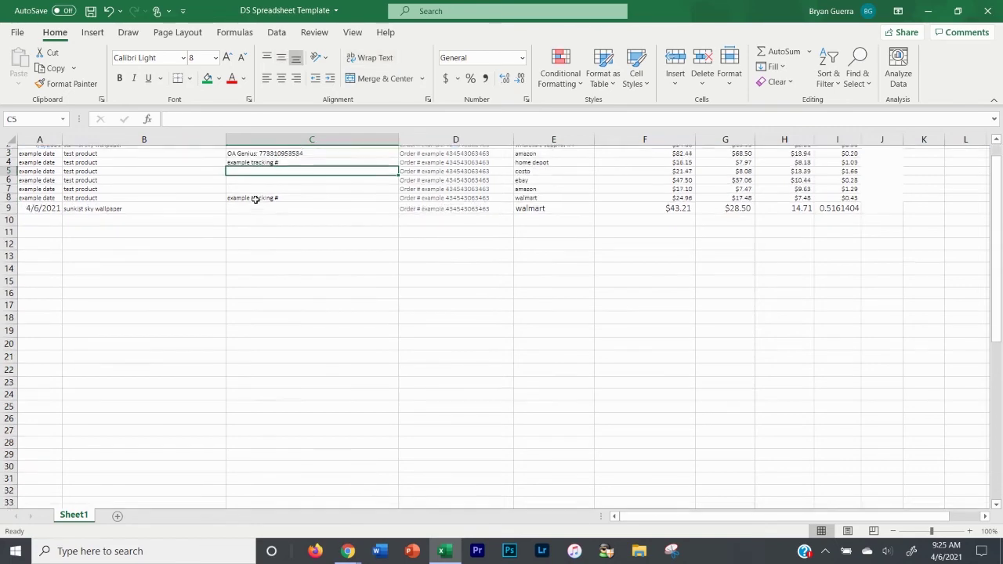
scroll(591, 347, "down", 2)
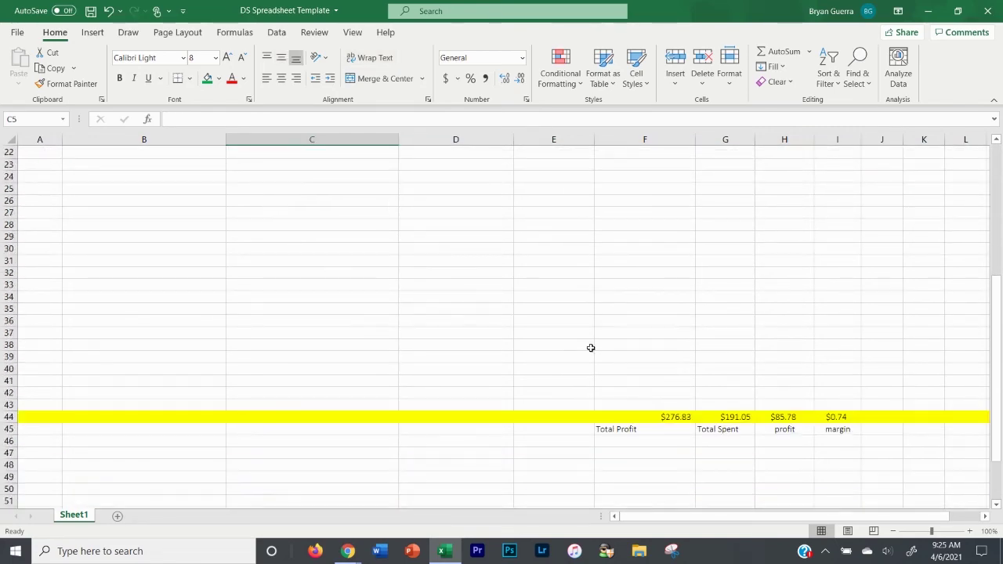
scroll(721, 354, "up", 7)
scroll(779, 237, "down", 3)
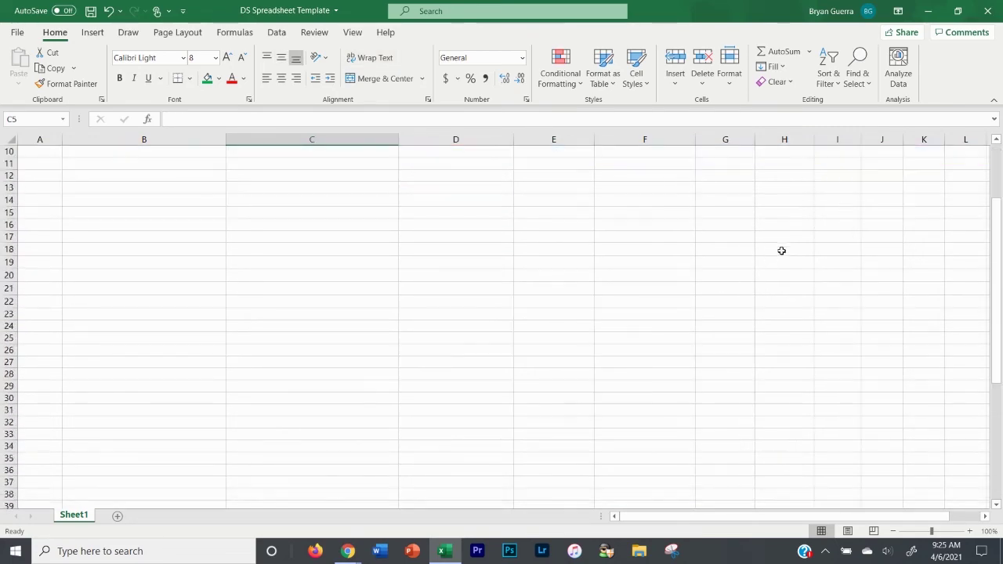
scroll(782, 251, "up", 3)
scroll(777, 259, "down", 6)
scroll(771, 272, "up", 6)
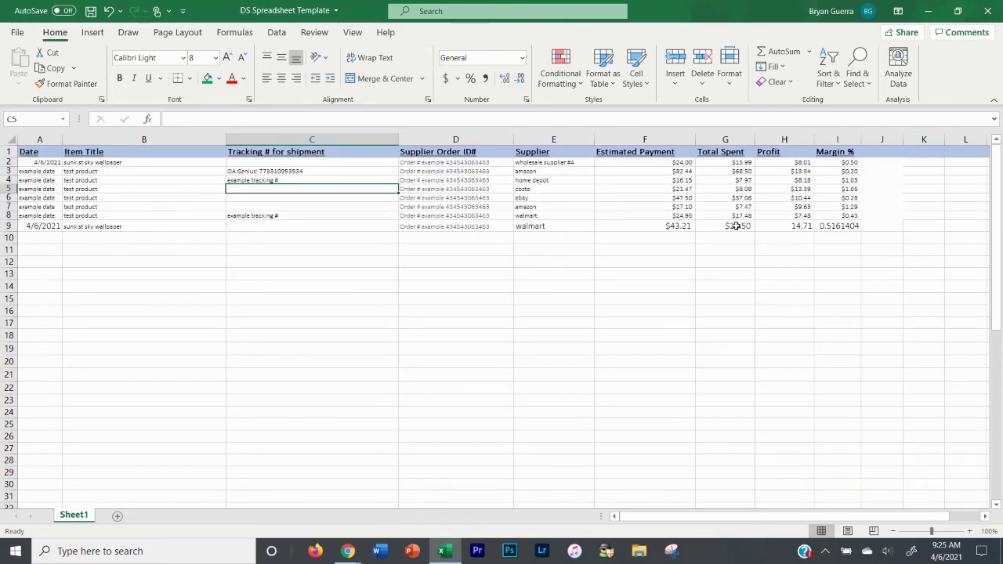
left_click(686, 240)
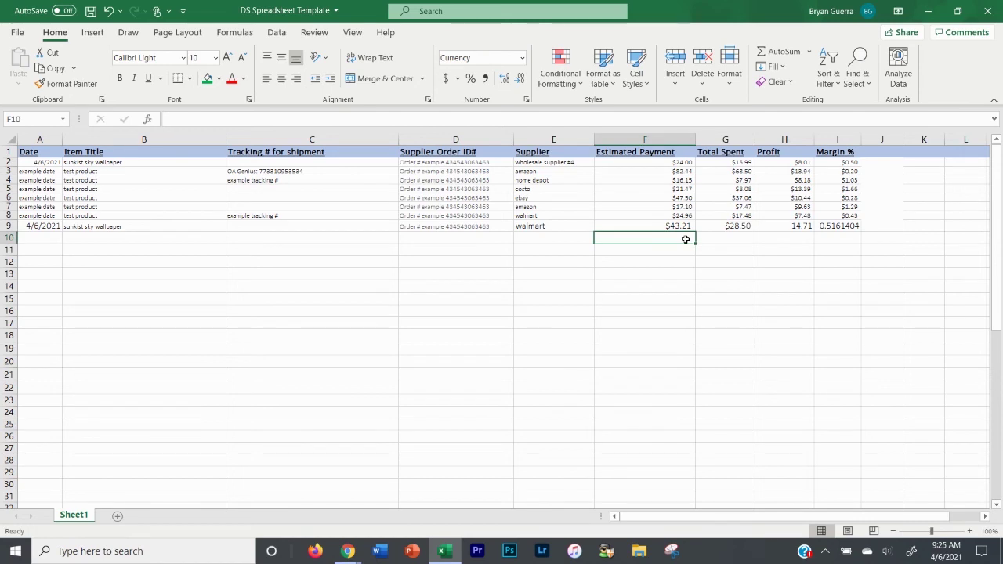
Clear the profit and margin cells H2:I9 and check the effect on the totals in row 44
left_click(796, 164)
left_click_drag(796, 167, 840, 229)
key("Delete")
scroll(820, 257, "down", 4)
scroll(819, 257, "down", 3)
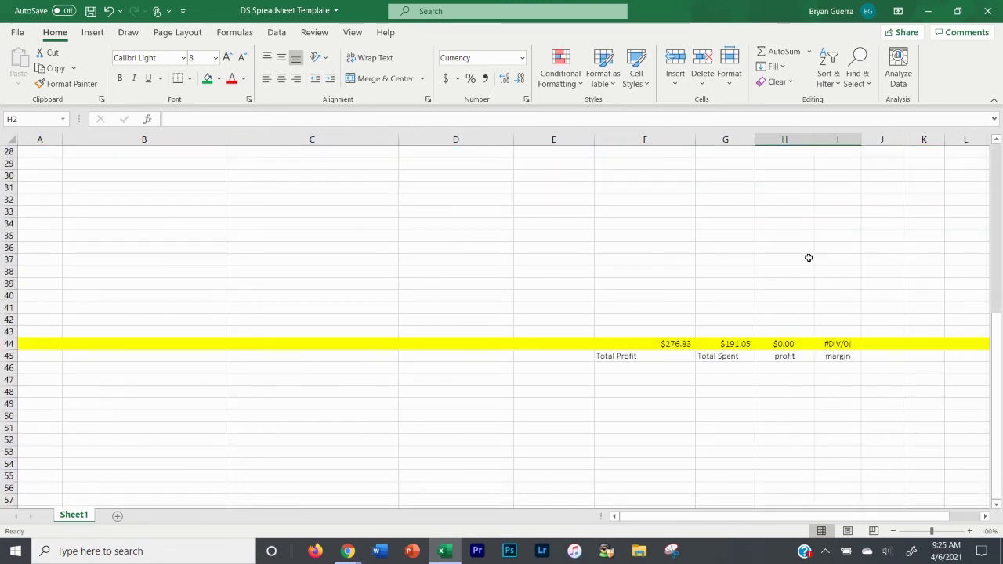
scroll(829, 313, "up", 8)
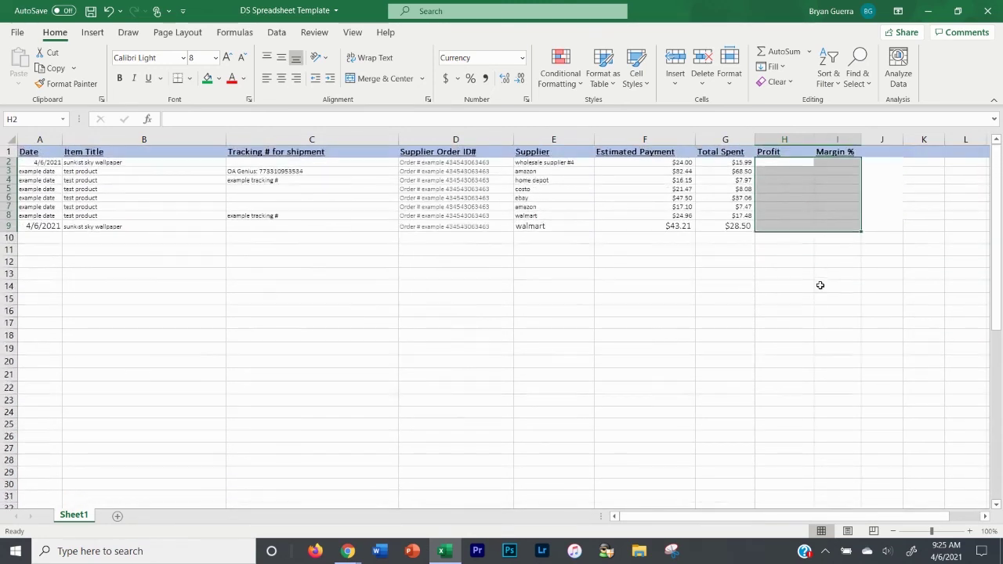
Set the new order's total spent in G9 to $20 and review it alongside the estimated payment in F9
left_click(719, 232)
mouse_move(719, 235)
left_mouse_down()
mouse_move(698, 228)
mouse_move(710, 226)
left_mouse_up()
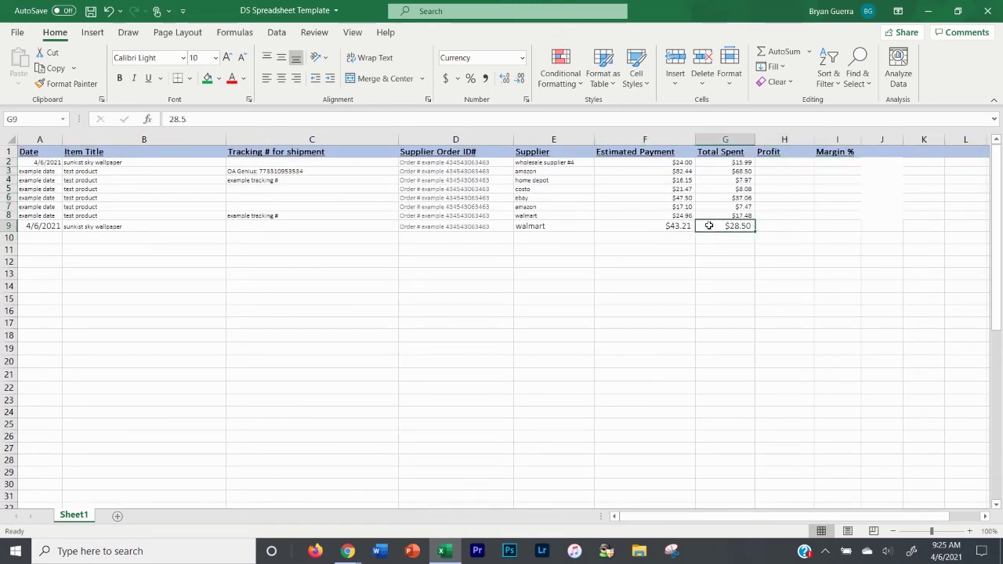
type("$20")
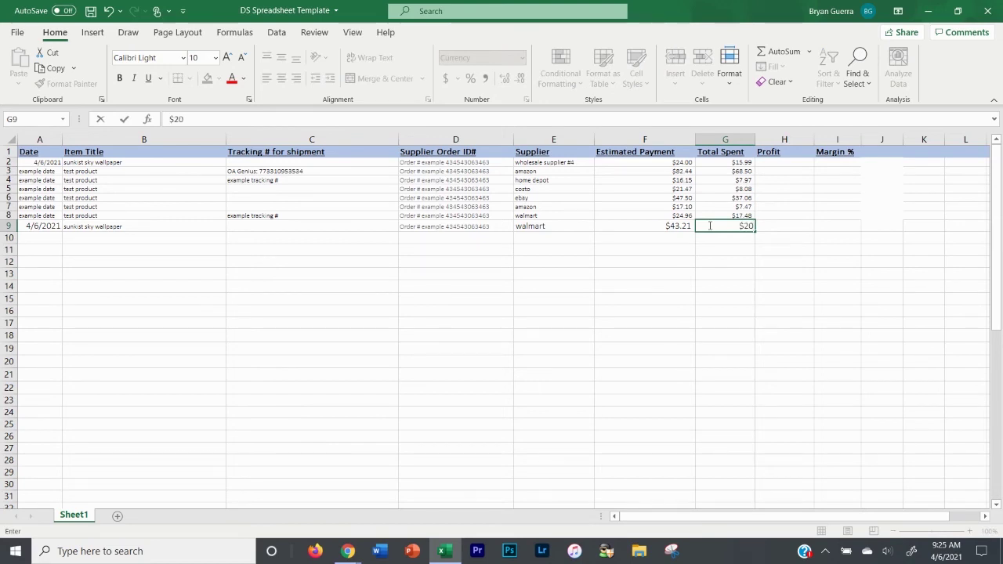
key("Return")
left_click(734, 226)
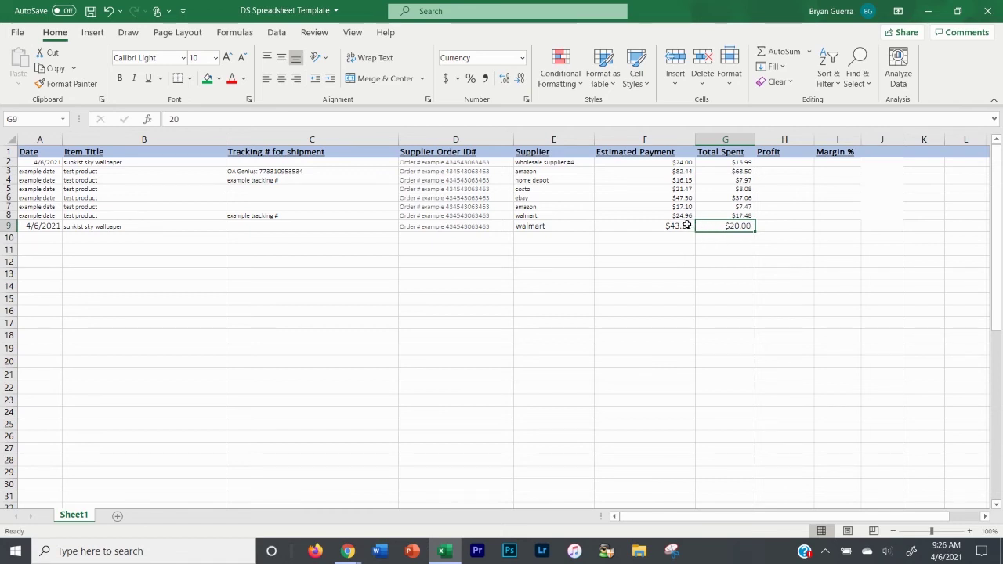
left_click(762, 228)
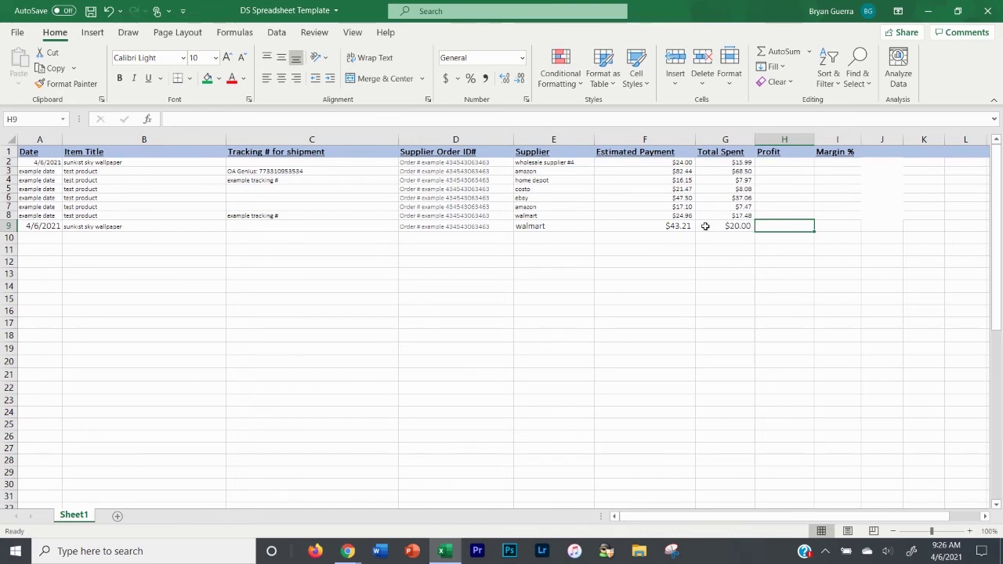
left_click(669, 225)
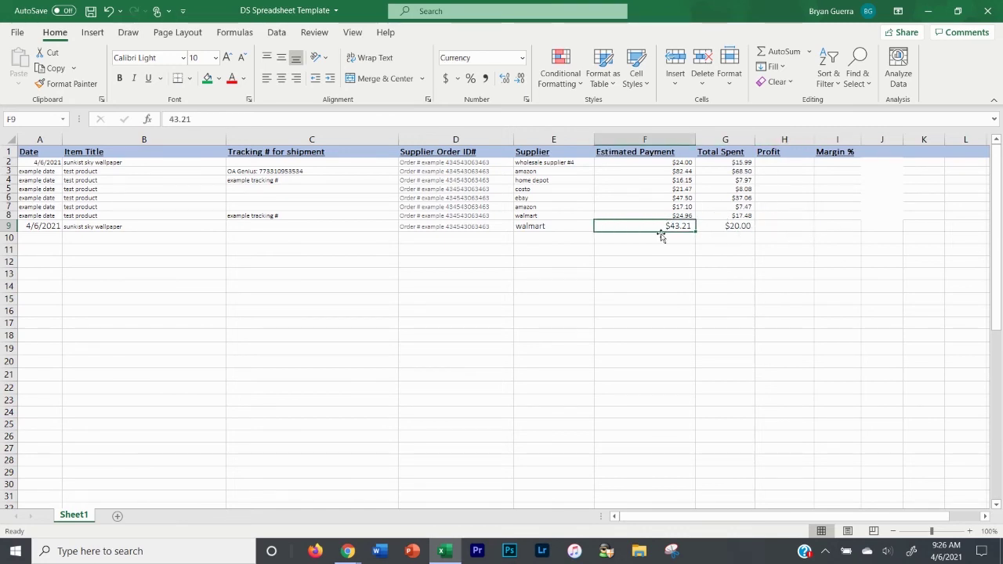
Calculate the new order's profit in H9 with the formula =f9-g9
left_click(714, 226)
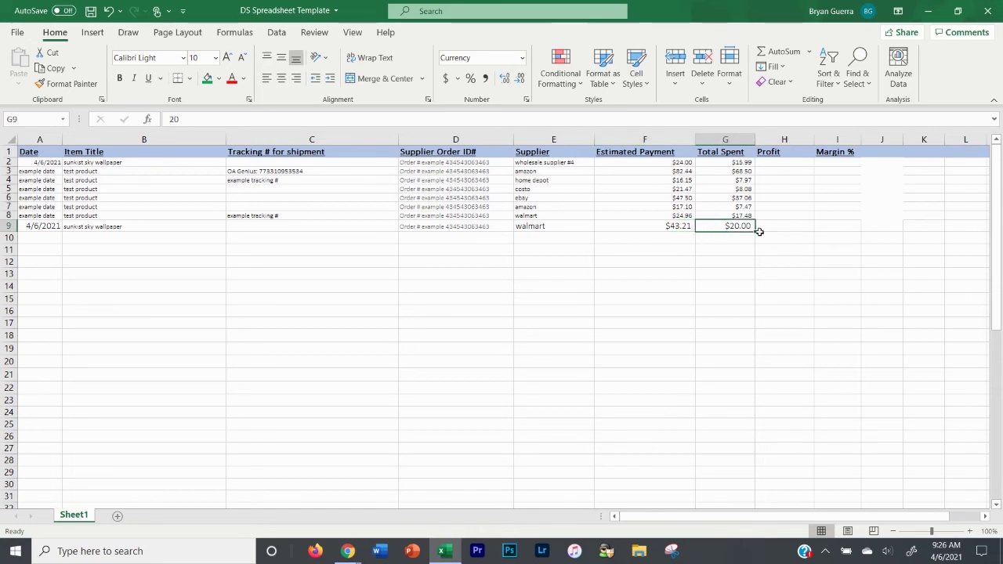
left_click(657, 226)
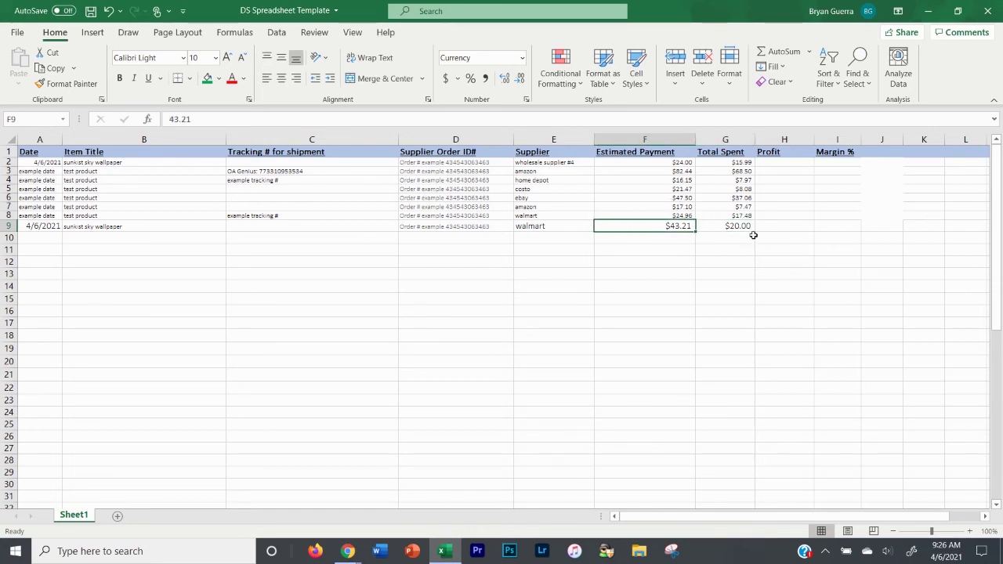
left_click(779, 224)
type("=")
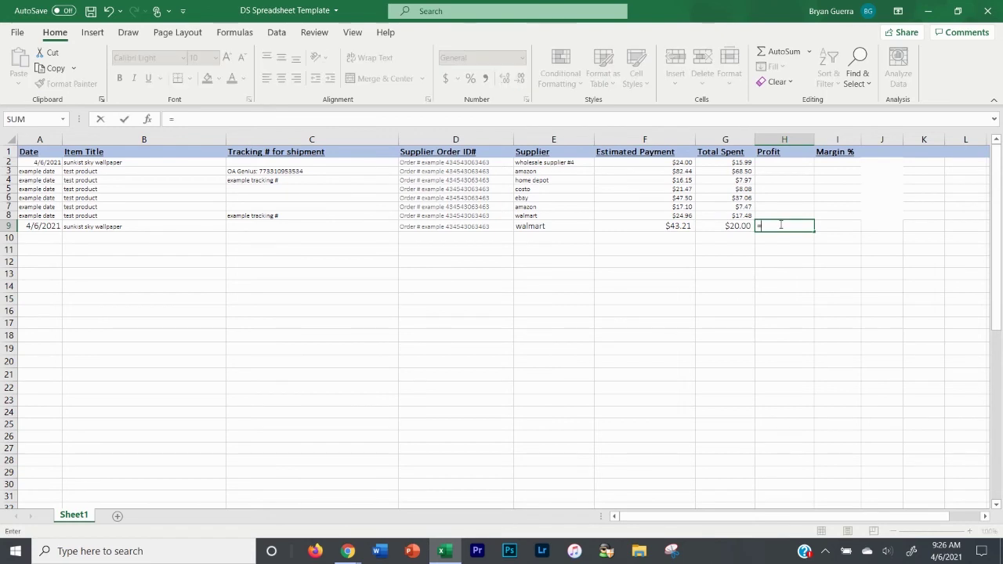
type("f9-g9")
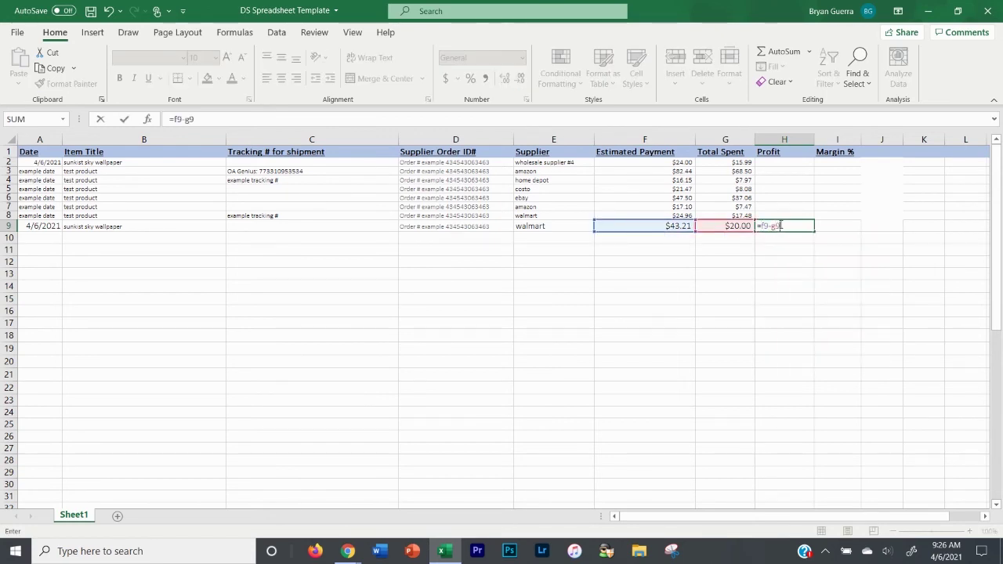
key("Return")
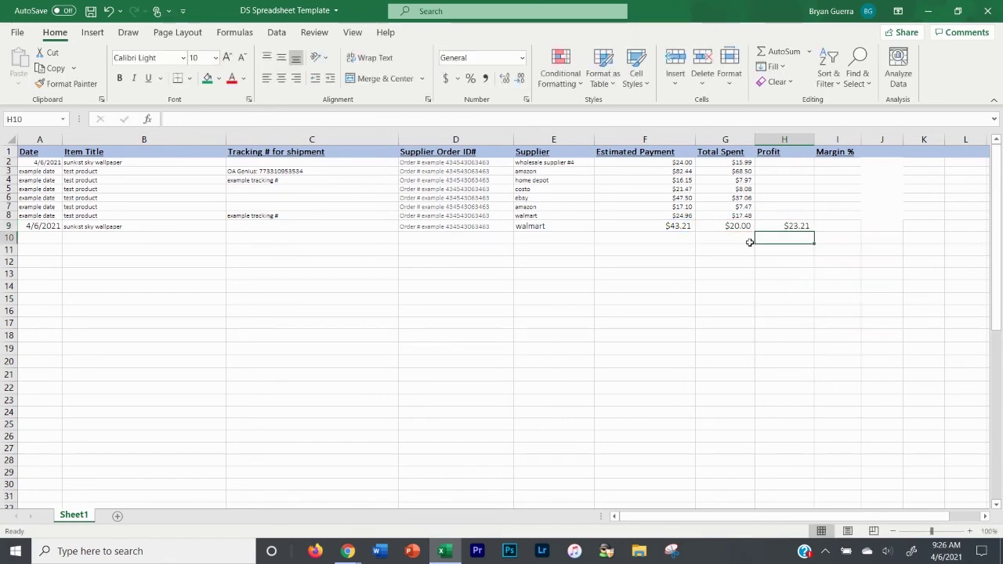
key("Left")
key("Down")
Calculate the new order's margin in I9 with the formula =h9/g9
left_click(836, 226)
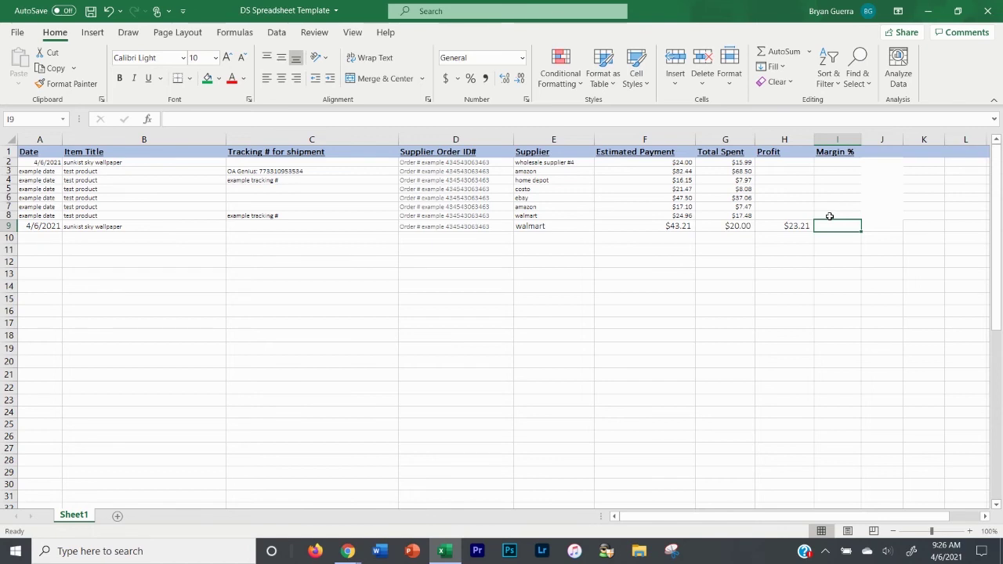
type("=")
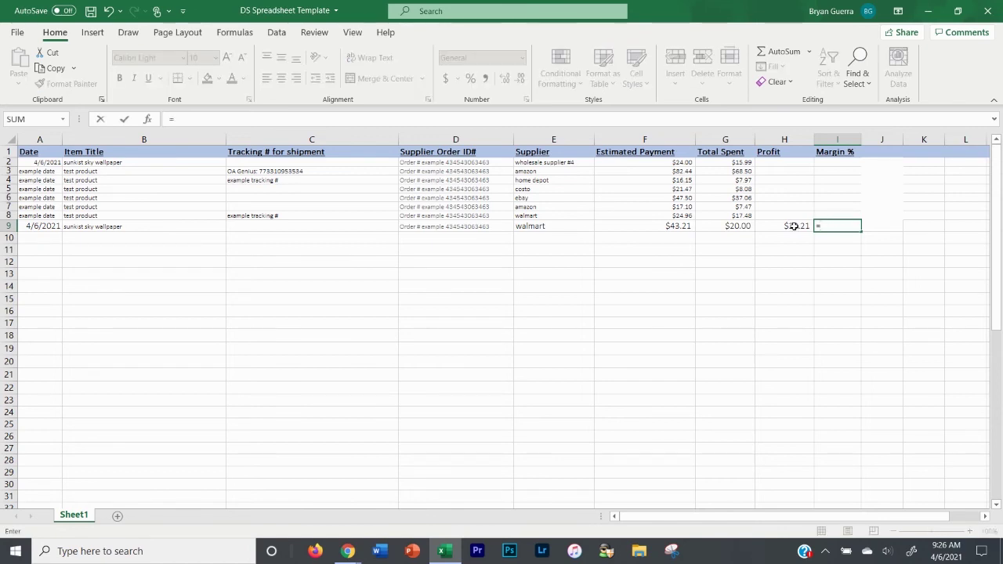
type("h9/")
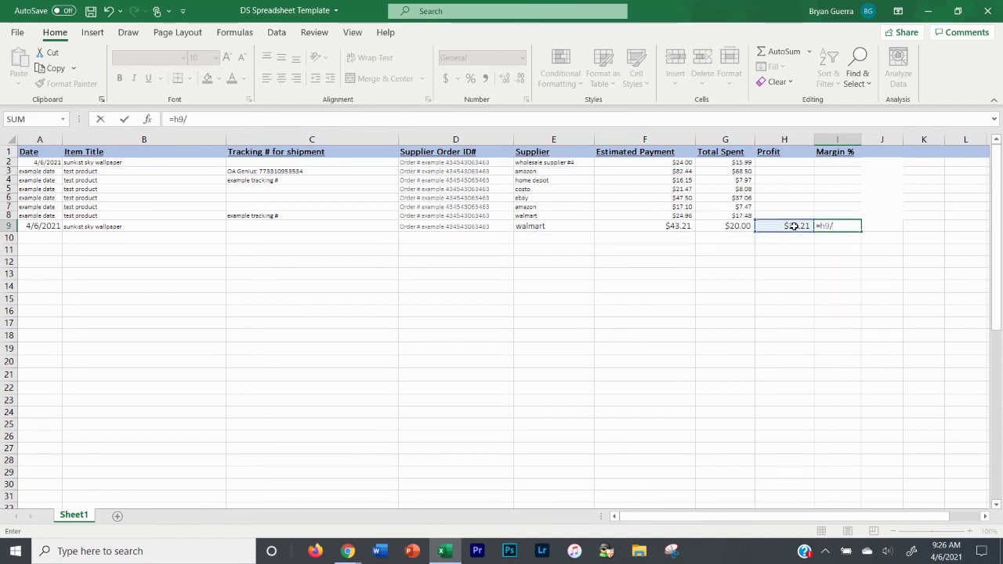
type("g9")
key("Return")
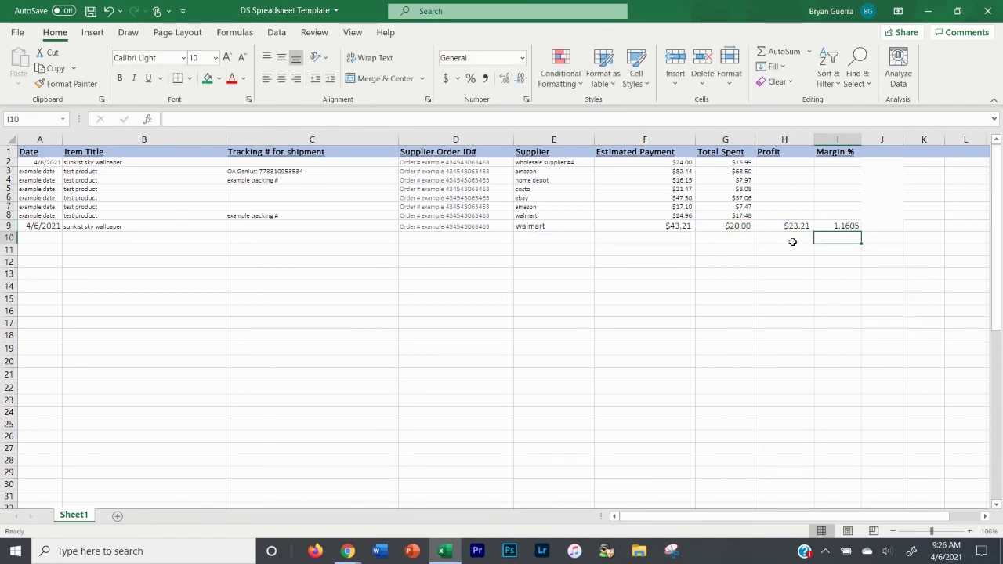
left_click(795, 240)
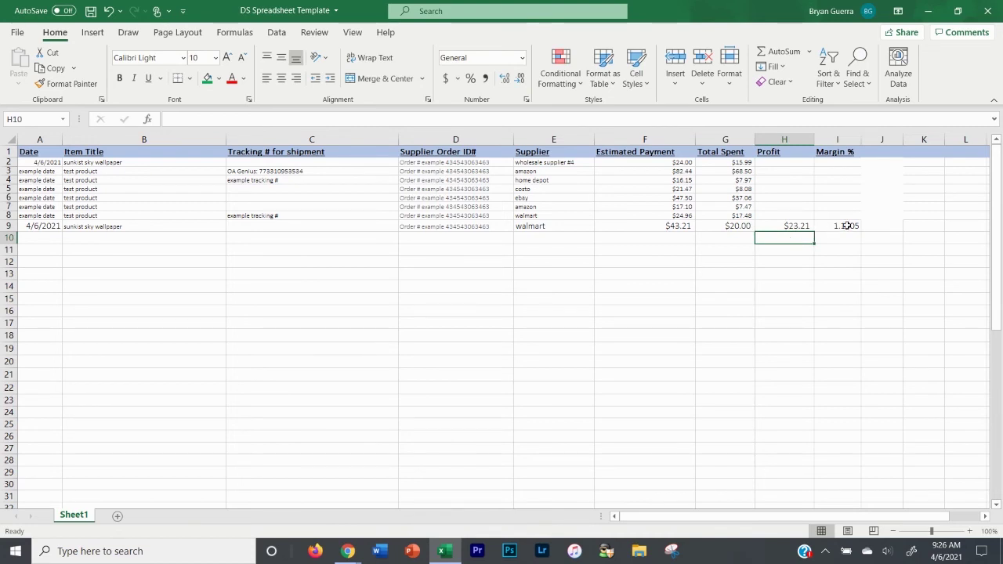
left_click(845, 235)
Clear the four totals F44:I44 in the yellow totals row
scroll(844, 287, "down", 10)
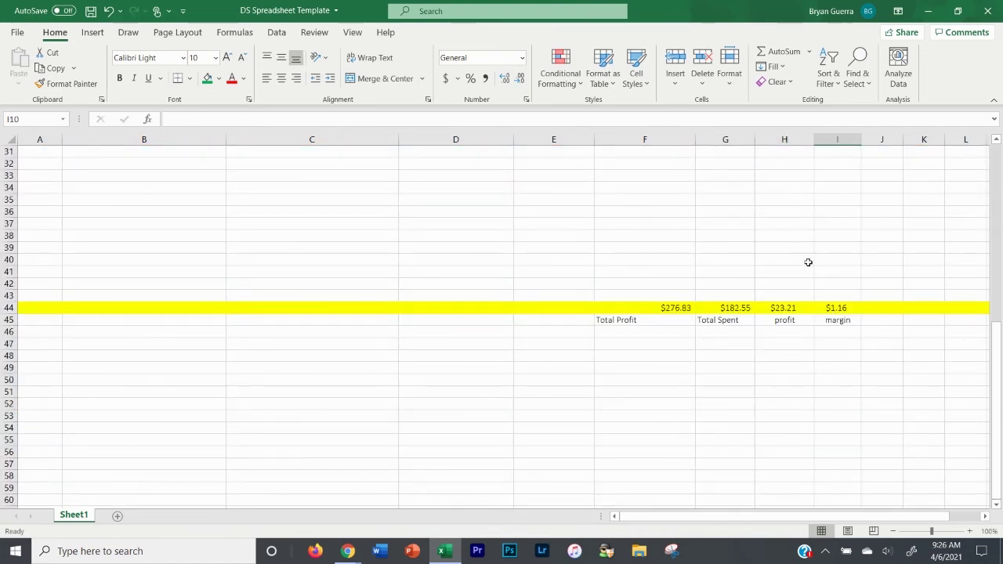
left_click(800, 307)
key("Delete")
left_click(839, 307)
key("Delete")
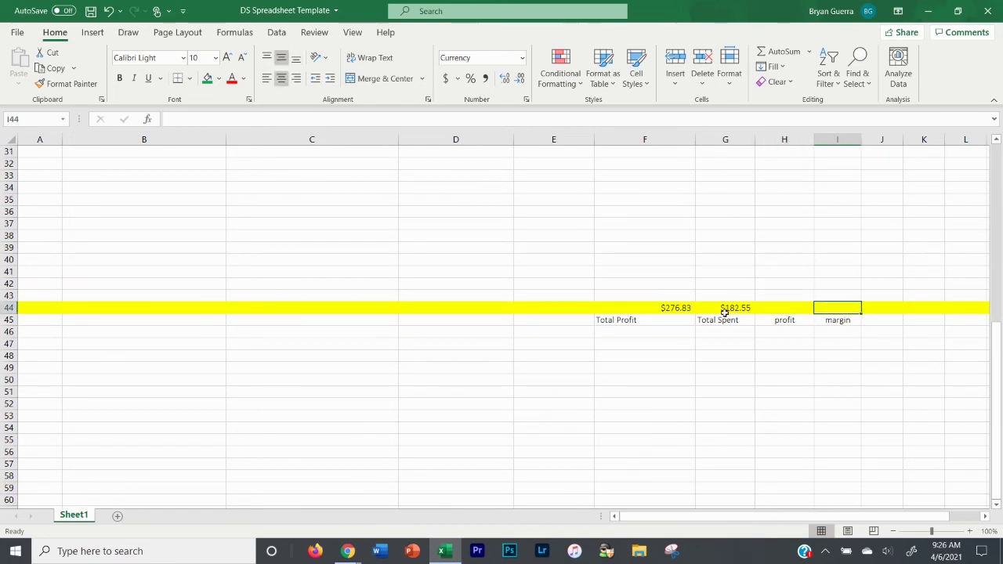
left_click(724, 308)
key("Delete")
left_click(684, 308)
key("Delete")
Total the Profit column with AutoSum over H2:H44 so the sum lands in H44
scroll(687, 310, "up", 6)
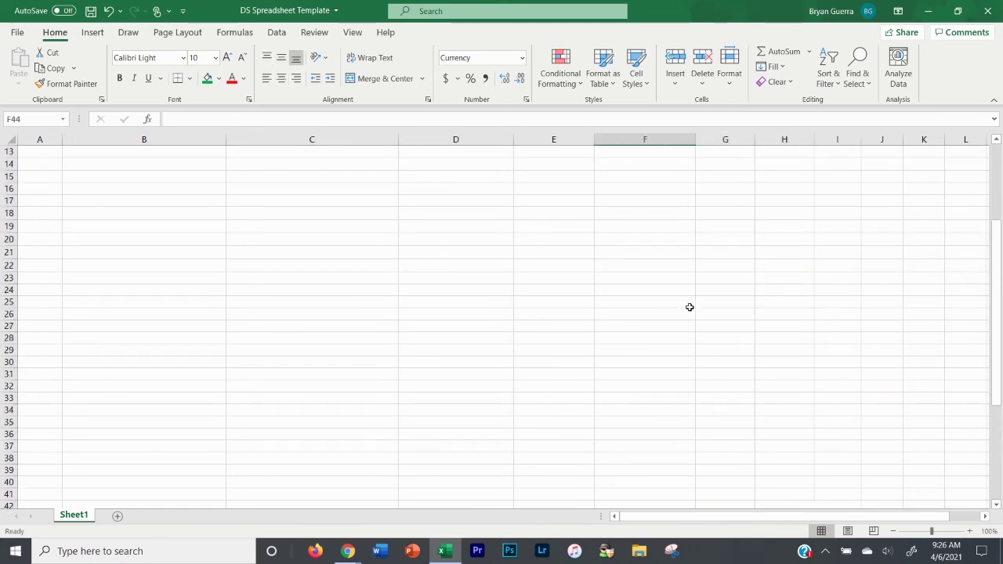
scroll(690, 306, "down", 3)
scroll(683, 305, "up", 3)
scroll(641, 304, "down", 2)
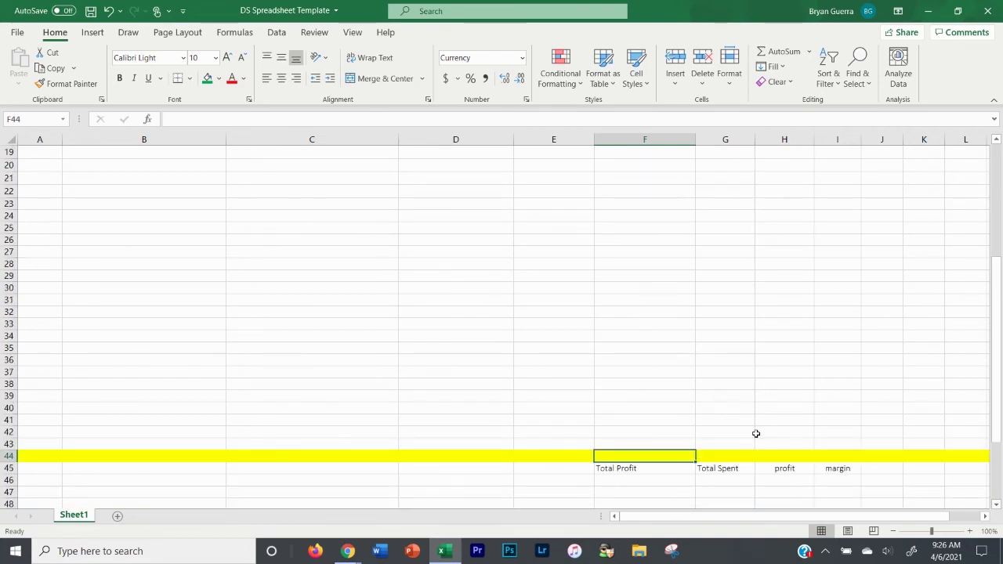
left_click(767, 454)
scroll(787, 354, "up", 6)
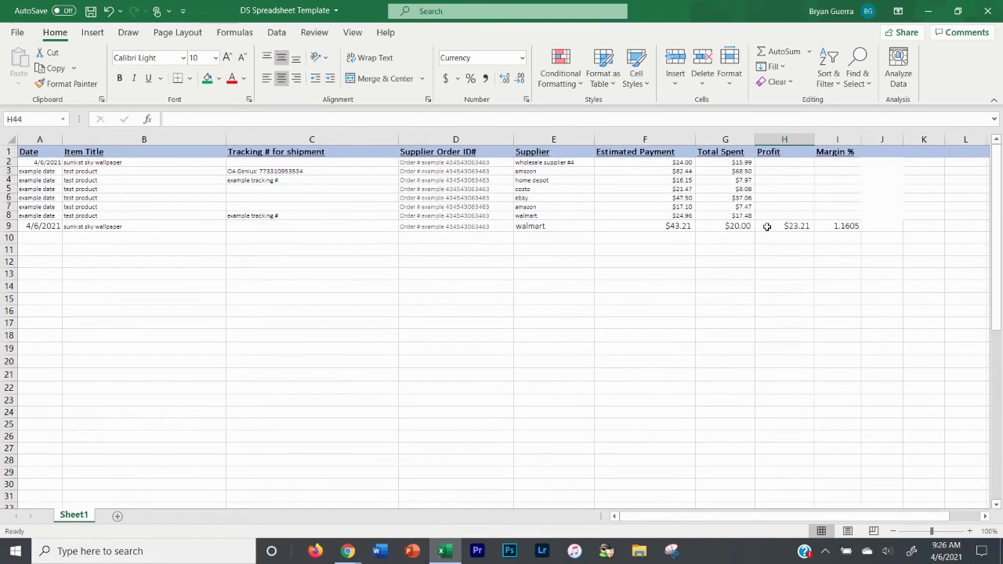
left_click(790, 160)
left_click_drag(790, 160, 775, 413)
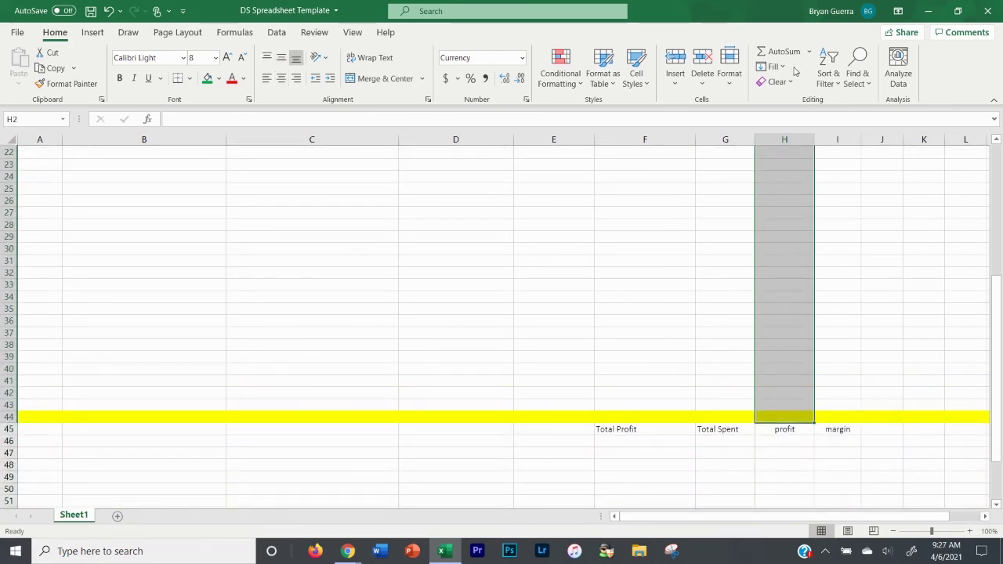
left_click(772, 51)
left_click(784, 274)
scroll(776, 275, "down", 5)
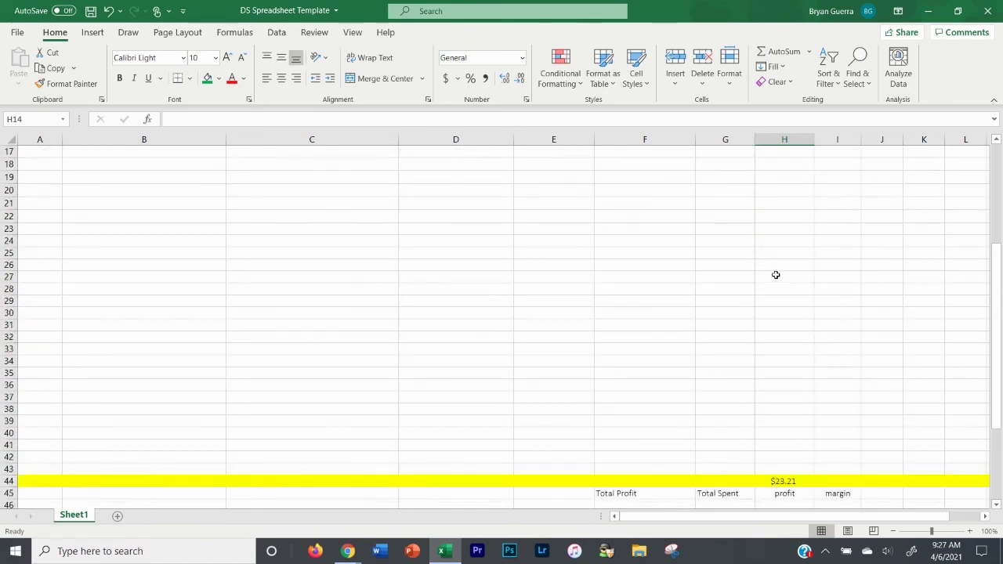
Enter a profit of $23 in H8 for the walmart order and check the profit total in row 44
scroll(764, 340, "up", 7)
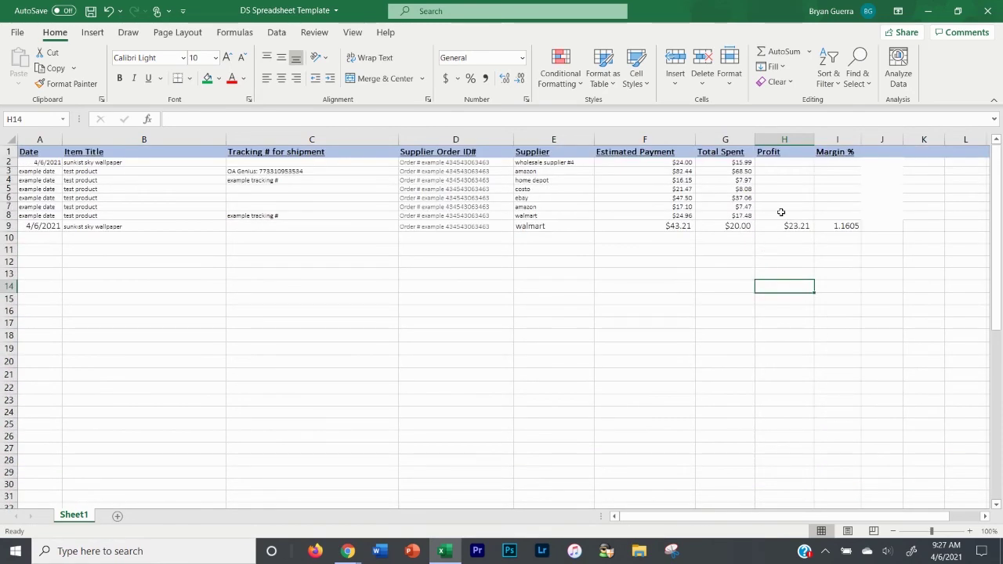
left_click(782, 213)
type("$")
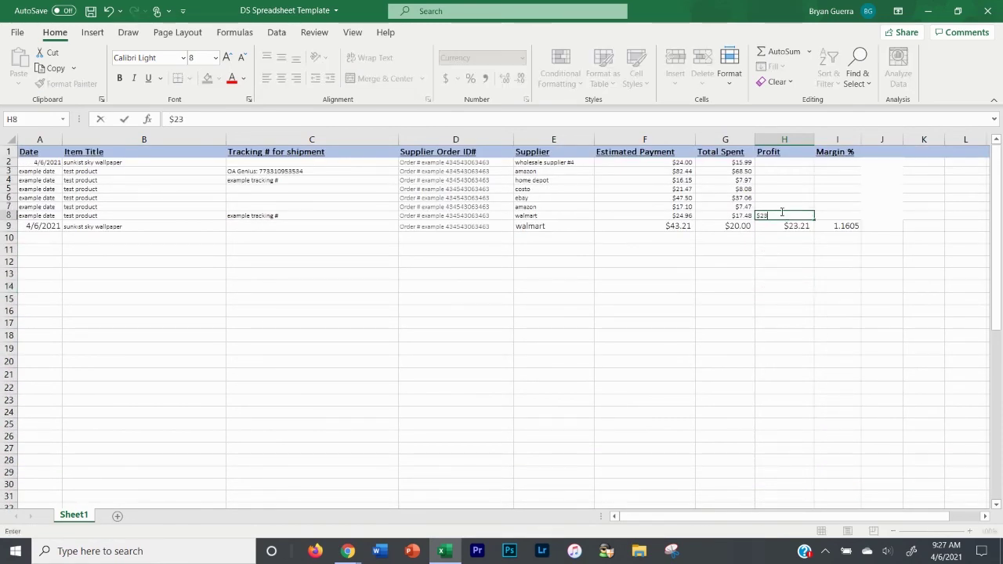
type("23")
left_click(779, 171)
scroll(777, 235, "down", 10)
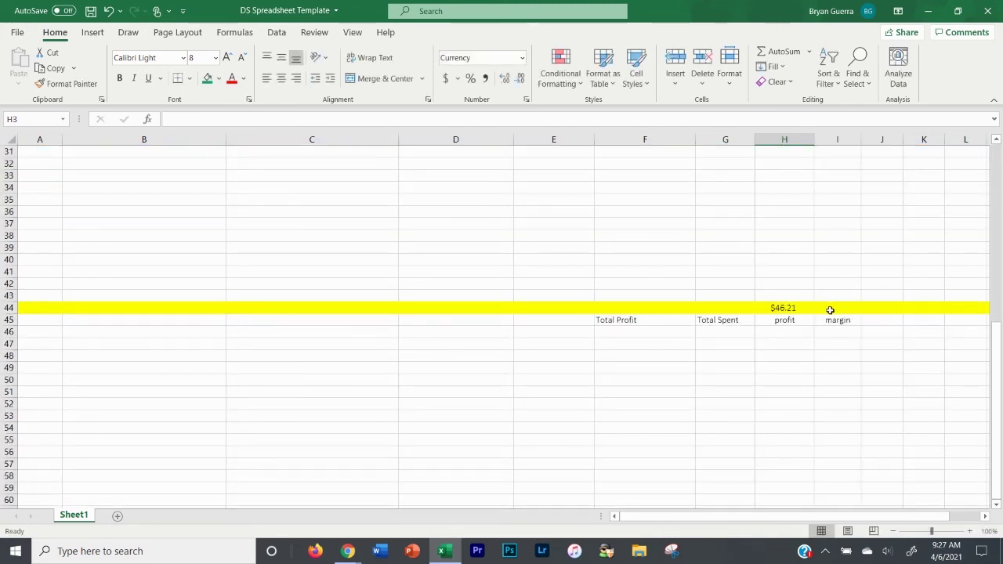
Average the Margin % column over I2:I44 so the result lands in I44
scroll(833, 314, "up", 10)
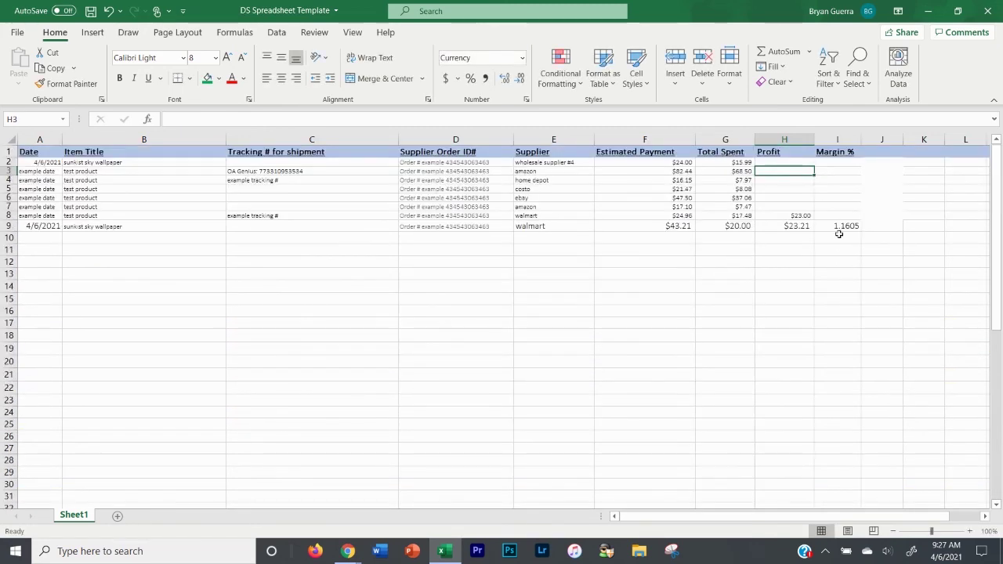
mouse_move(838, 162)
left_mouse_down()
mouse_move(849, 259)
mouse_move(835, 527)
mouse_move(840, 445)
left_mouse_up()
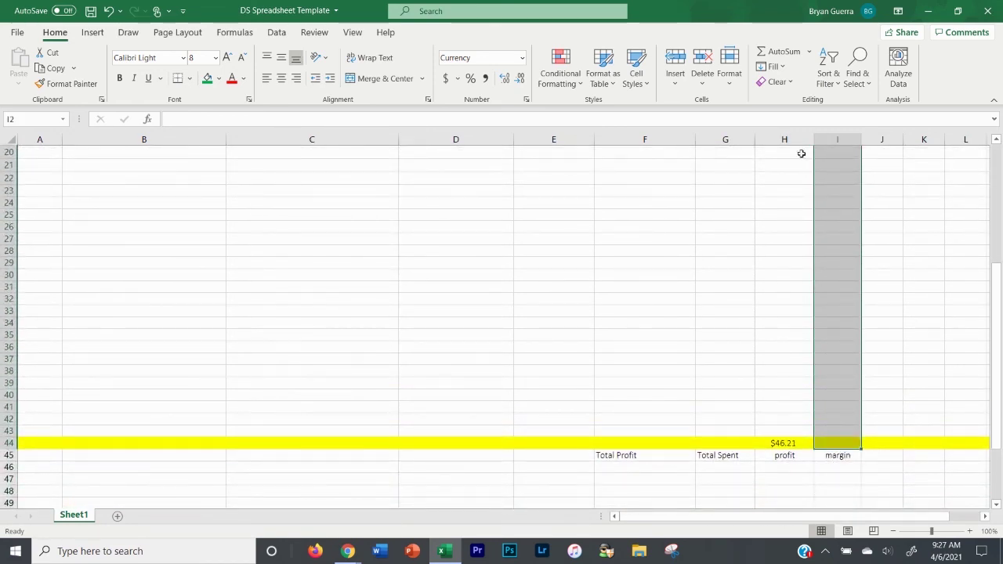
left_click(811, 53)
left_click(793, 88)
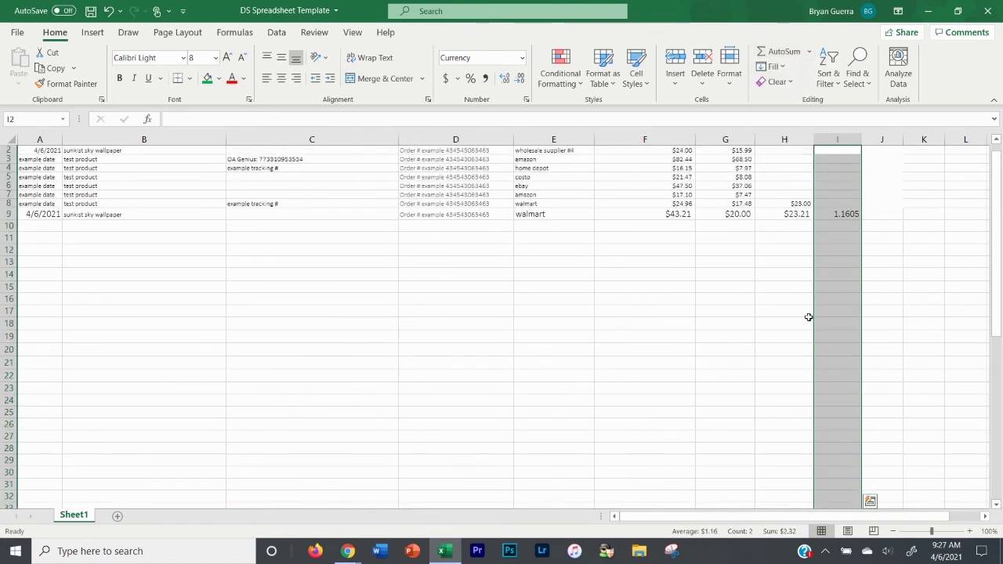
scroll(813, 324, "down", 4)
left_click(838, 292)
scroll(831, 353, "down", 4)
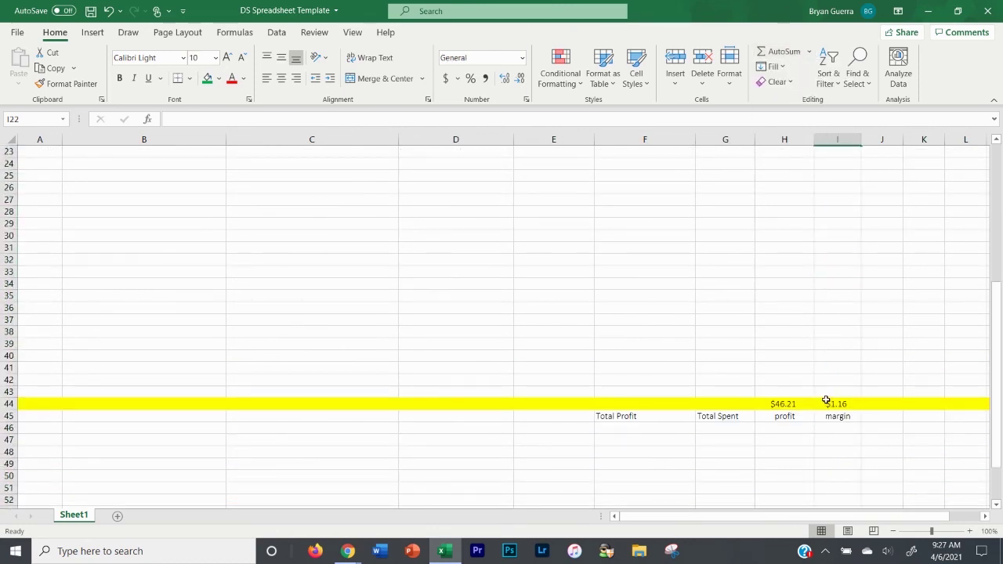
Enter sample margins of .30 in I8 and .25 in I7, and check the average formula in I44
scroll(829, 400, "up", 7)
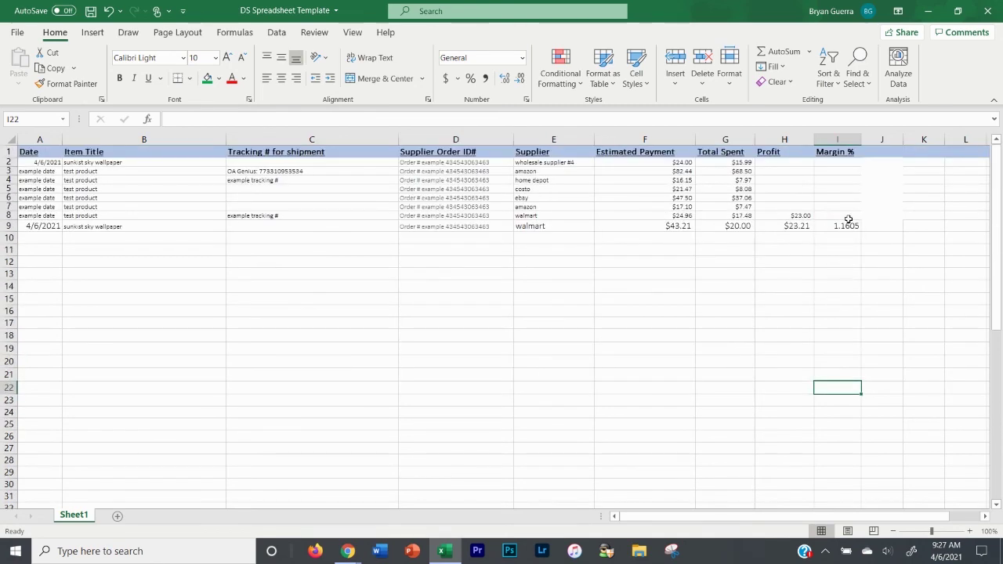
left_click(849, 217)
type(".3")
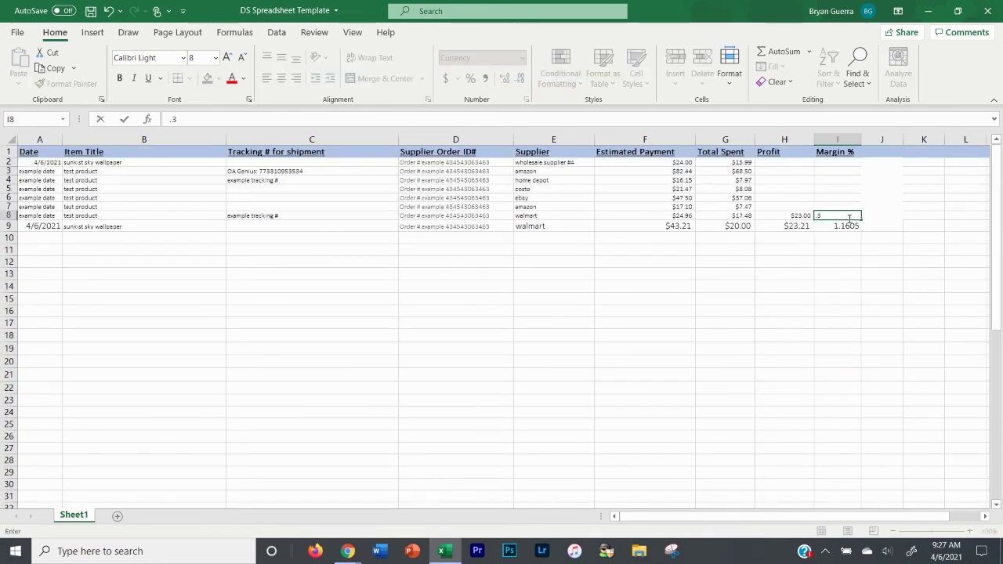
type("0")
left_click(849, 206)
type(".25")
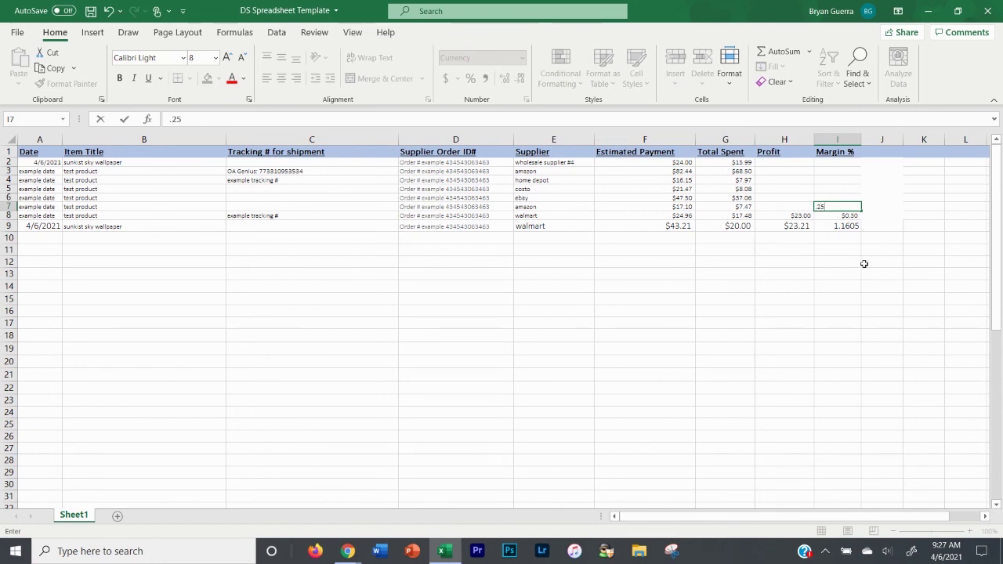
left_click(850, 270)
scroll(845, 268, "down", 9)
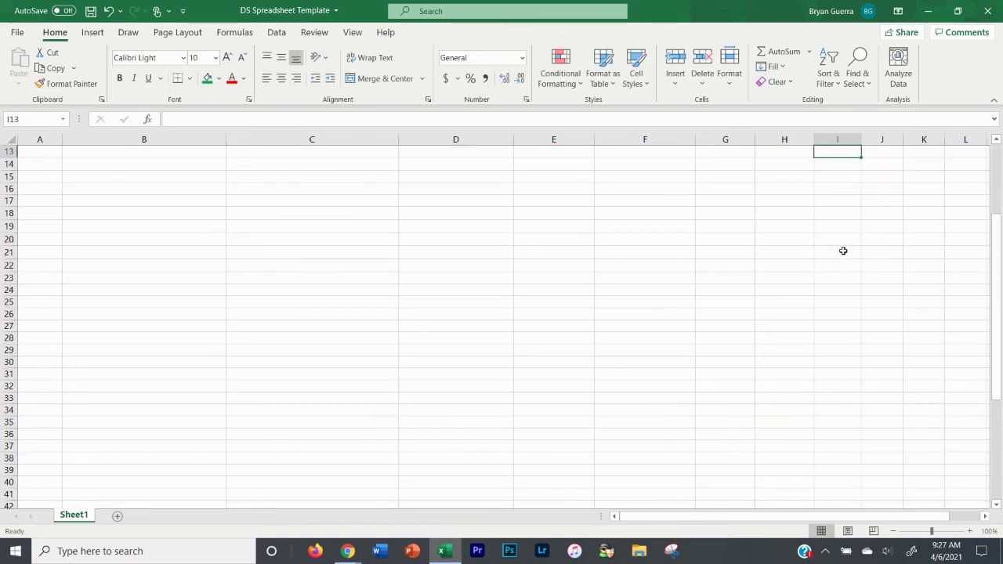
left_click(832, 345)
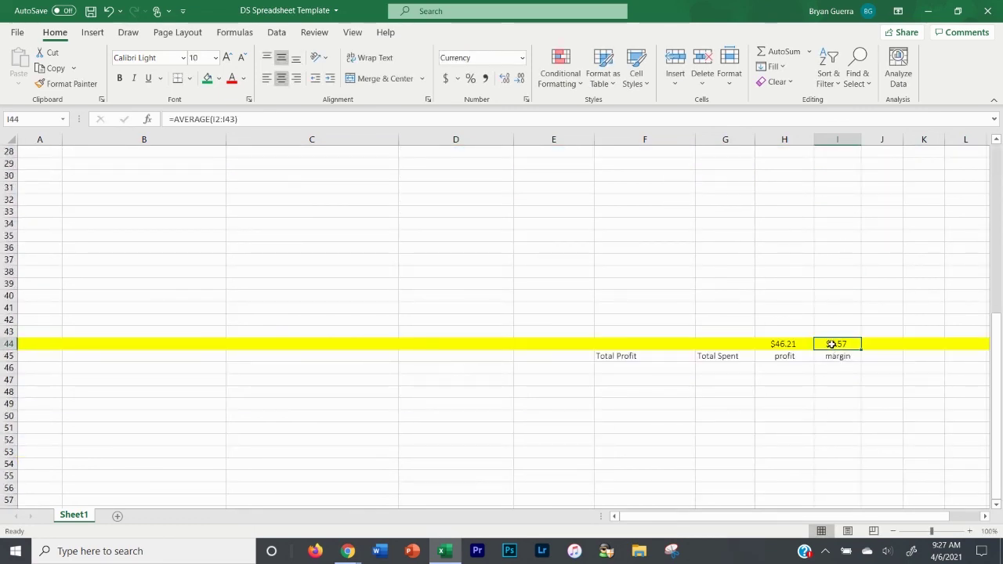
Total the Estimated Payment column with AutoSum over F2:F44 so the sum lands in F44
left_click(723, 345)
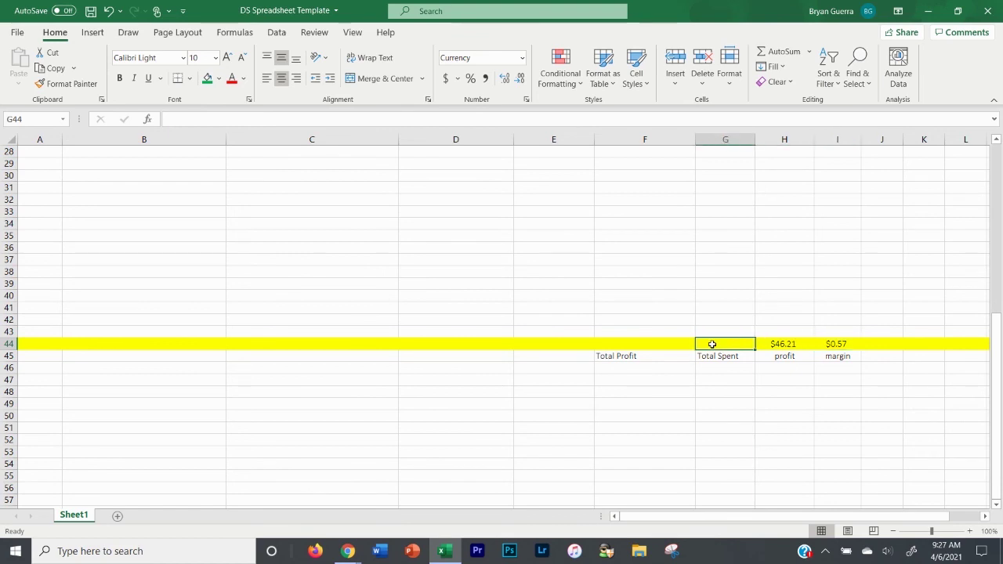
scroll(669, 347, "up", 4)
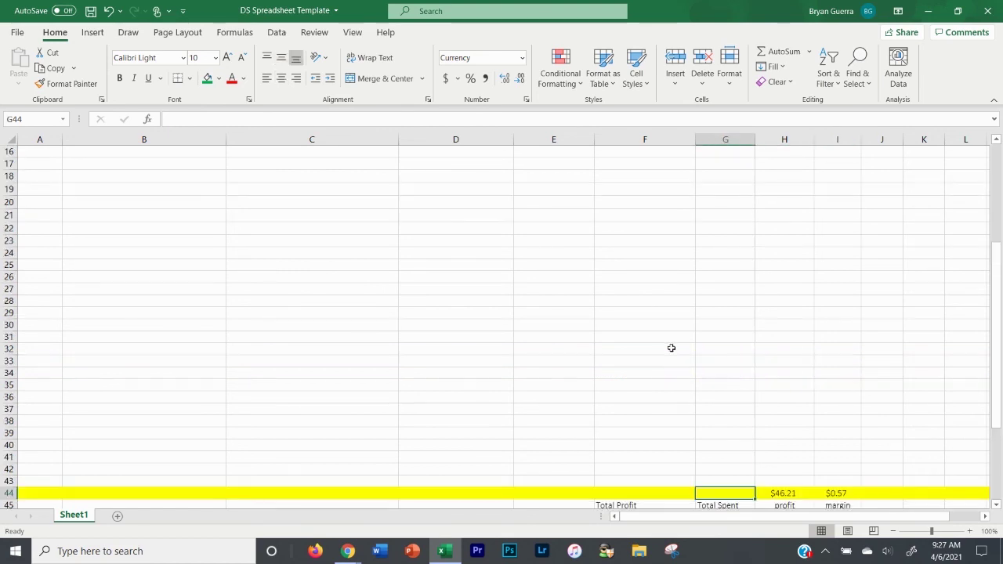
scroll(665, 359, "down", 3)
scroll(654, 343, "up", 8)
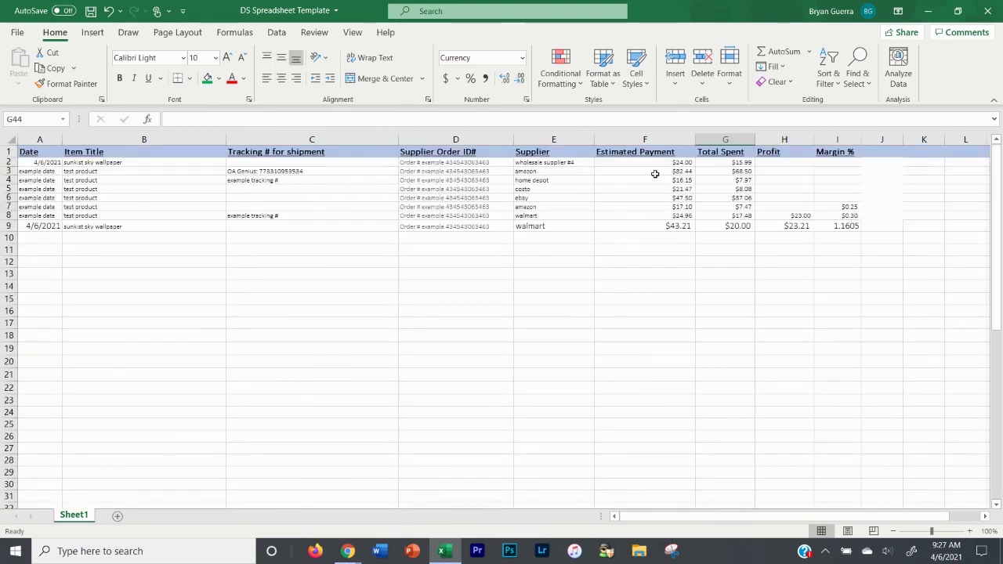
left_click_drag(655, 162, 642, 406)
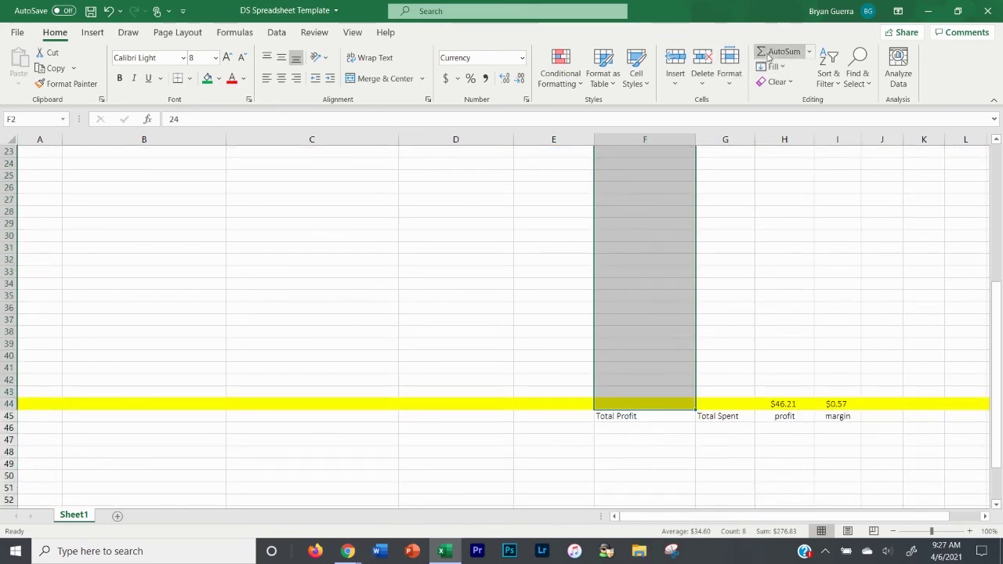
left_click(780, 52)
left_click(634, 430)
scroll(651, 423, "down", 9)
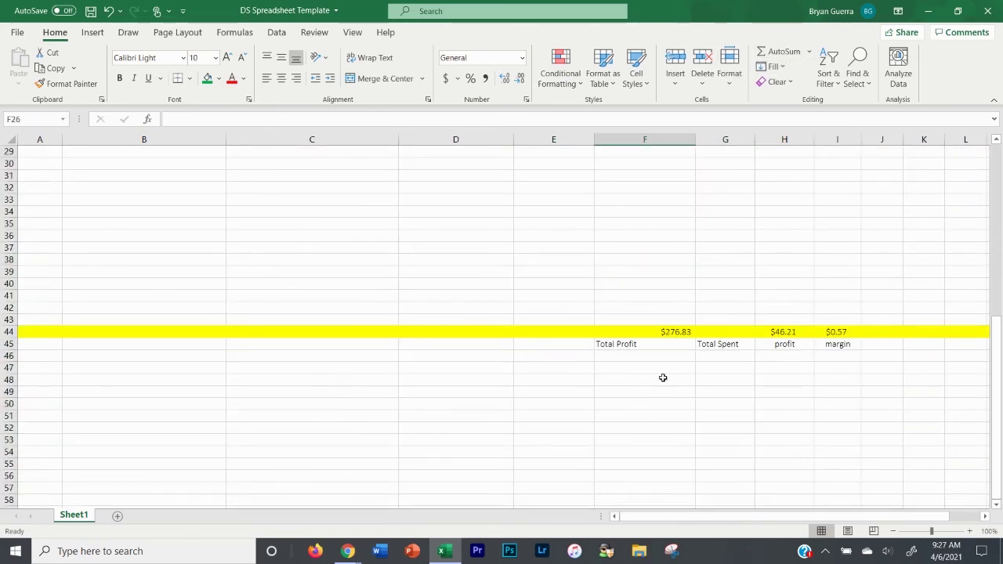
left_click(721, 337)
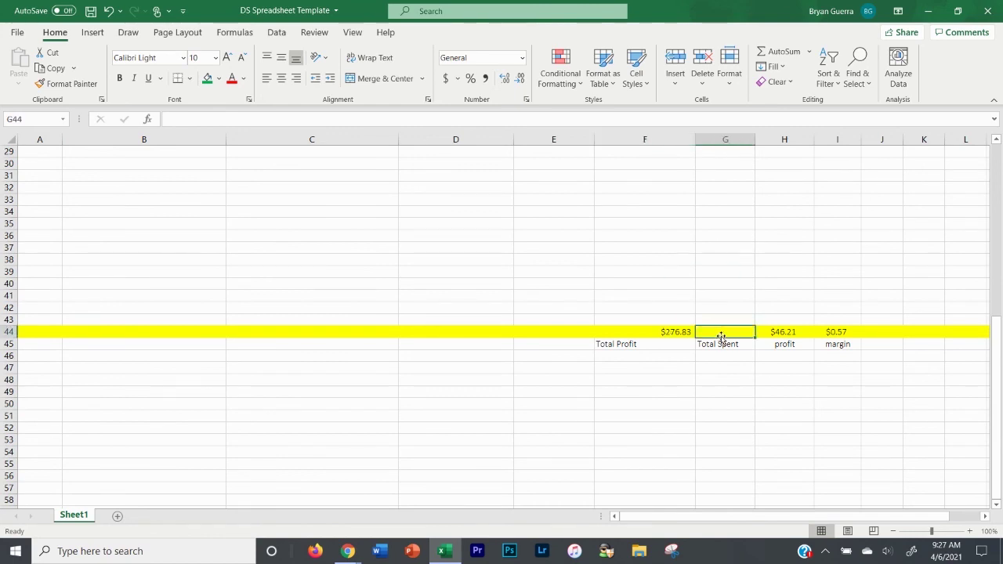
Review the row 44 totals and their row 45 labels, and check the sample order rows under the column headers
left_click(665, 345)
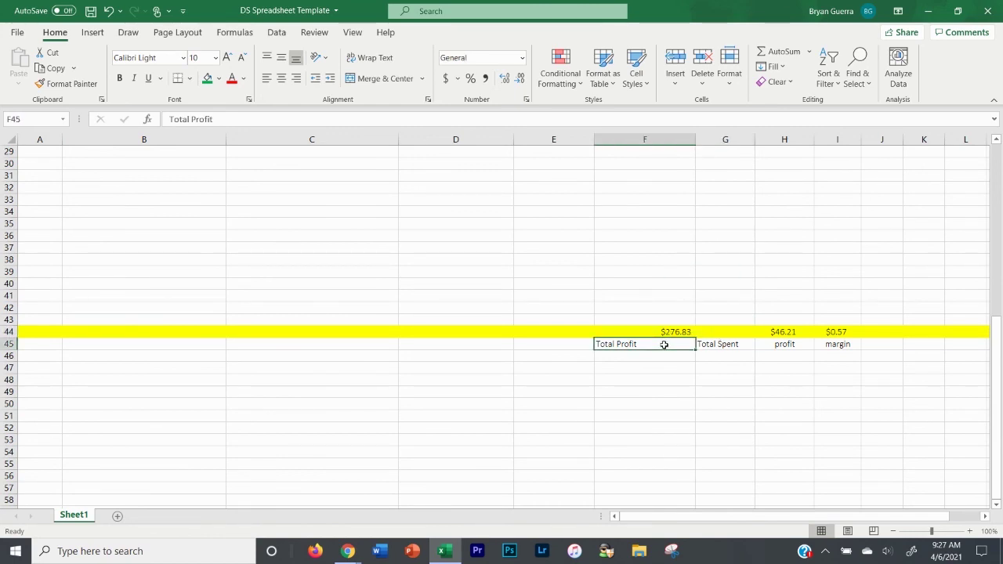
left_click(710, 332)
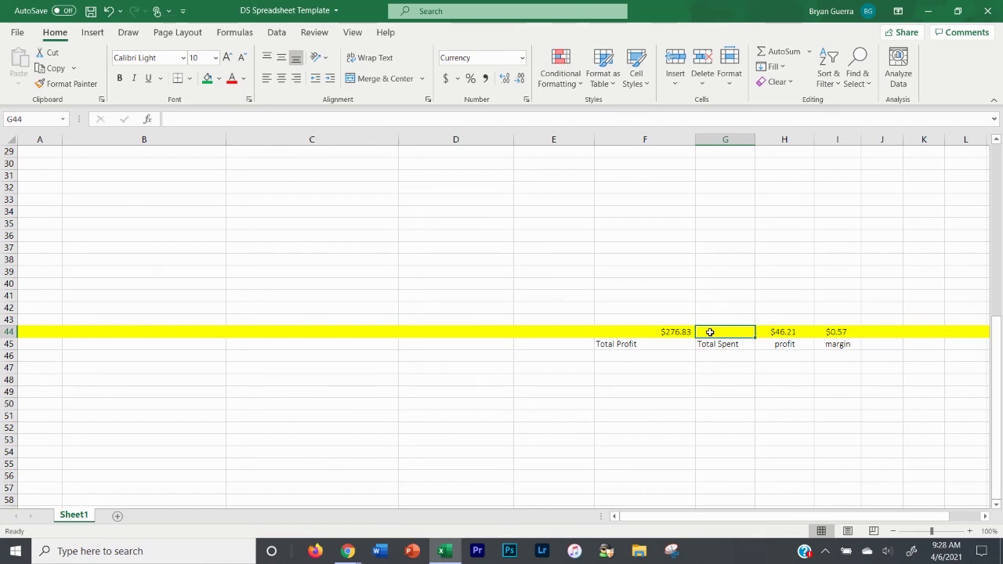
scroll(626, 328, "up", 6)
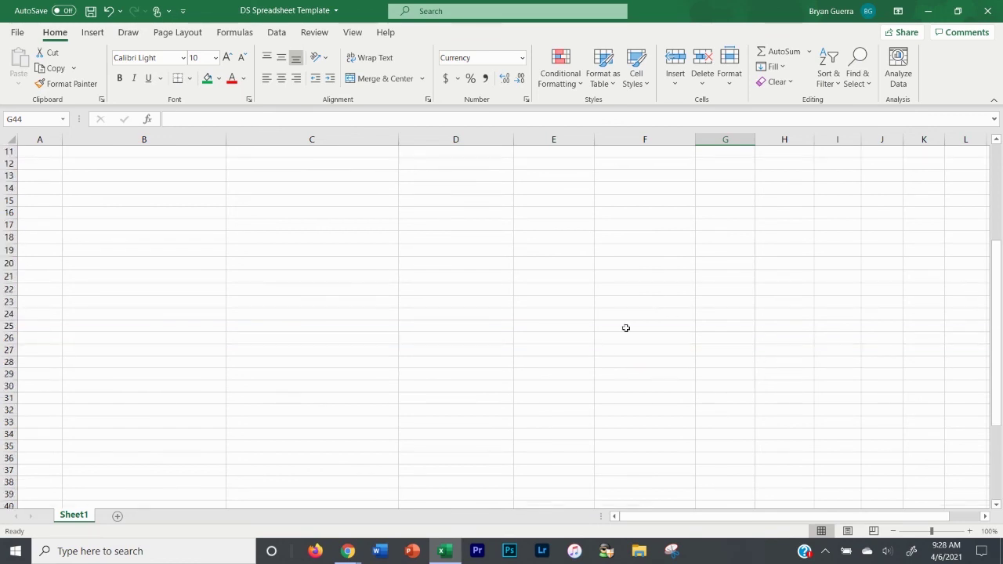
scroll(626, 327, "up", 4)
left_click(603, 235)
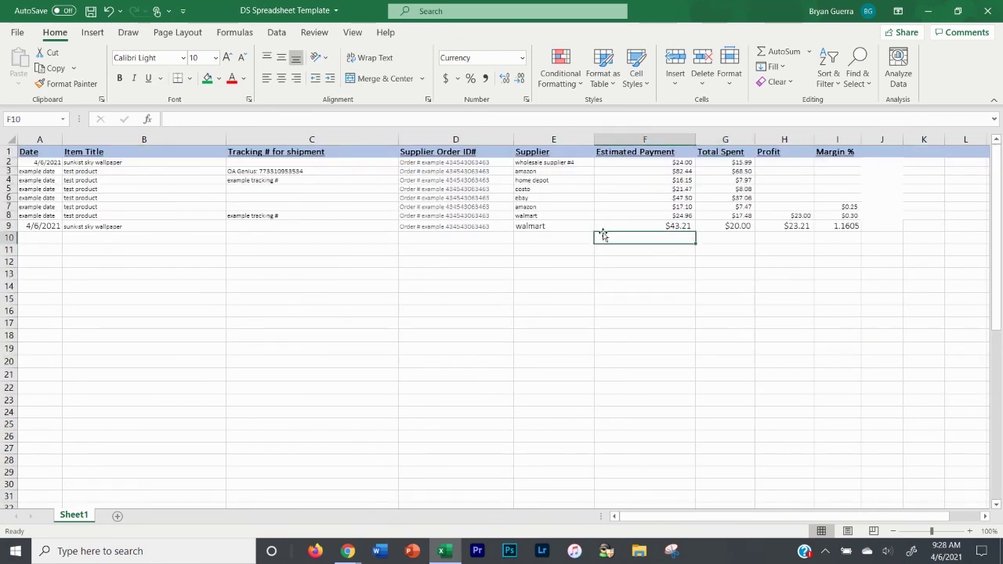
left_click(538, 239)
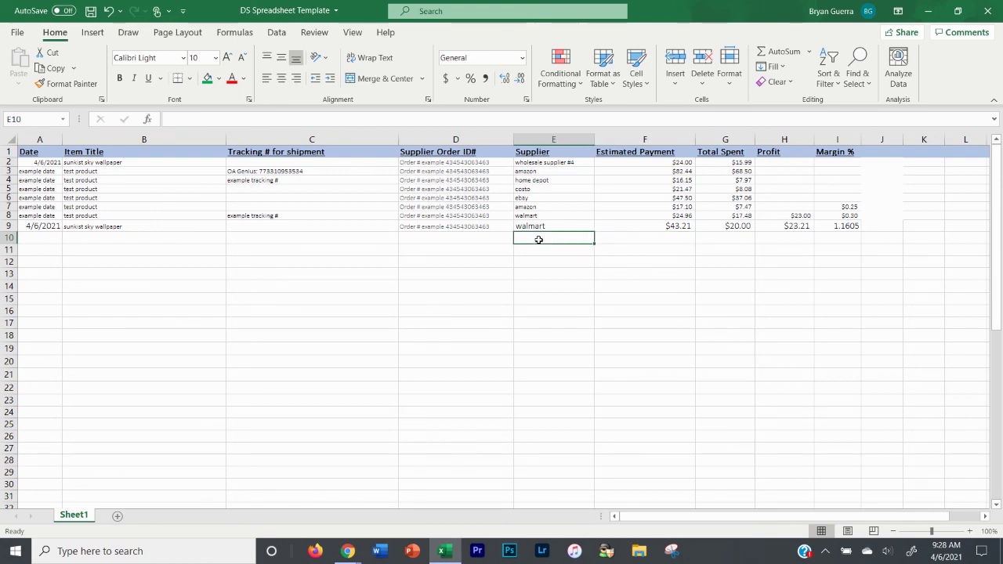
left_click(482, 238)
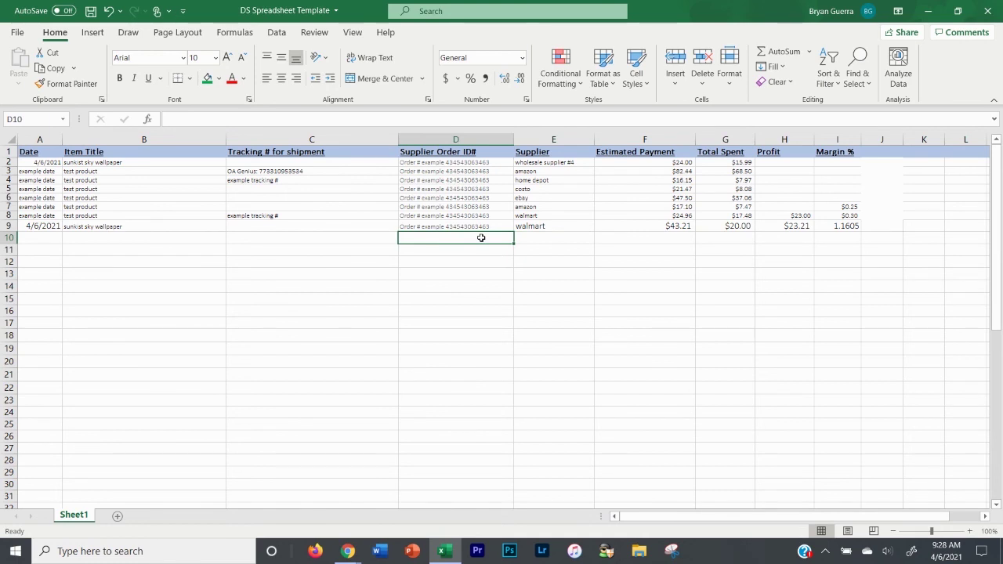